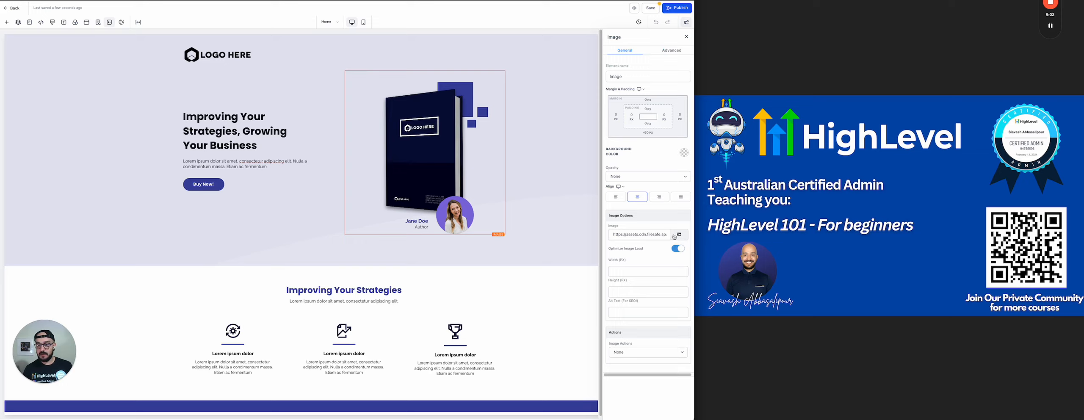
left_click(616, 197)
left_click(634, 197)
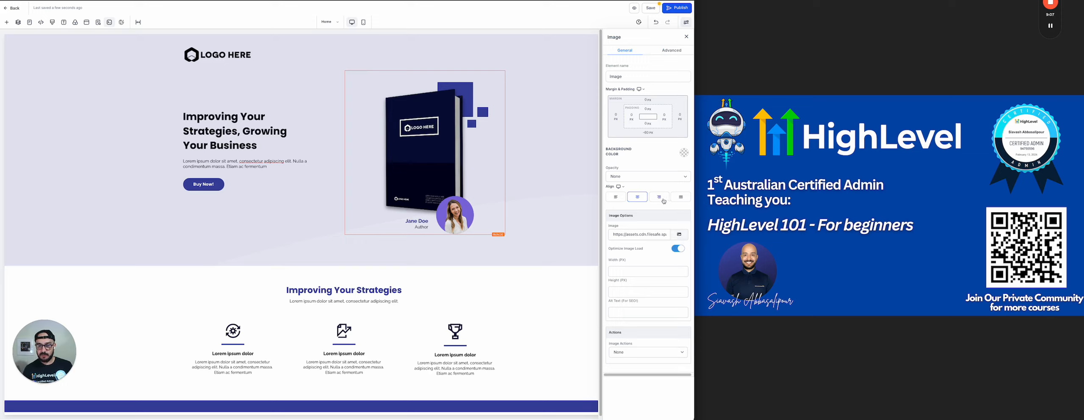
left_click(660, 198)
- Replace the hero section's book image by uploading "HighLevel Certified Admin Teaches (3).png" from Downloads to the media library and selecting it
left_click(679, 235)
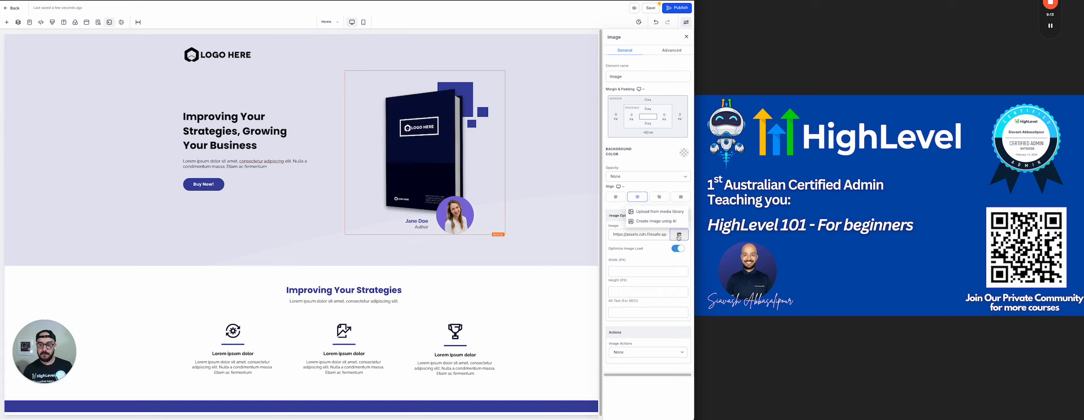
left_click(659, 212)
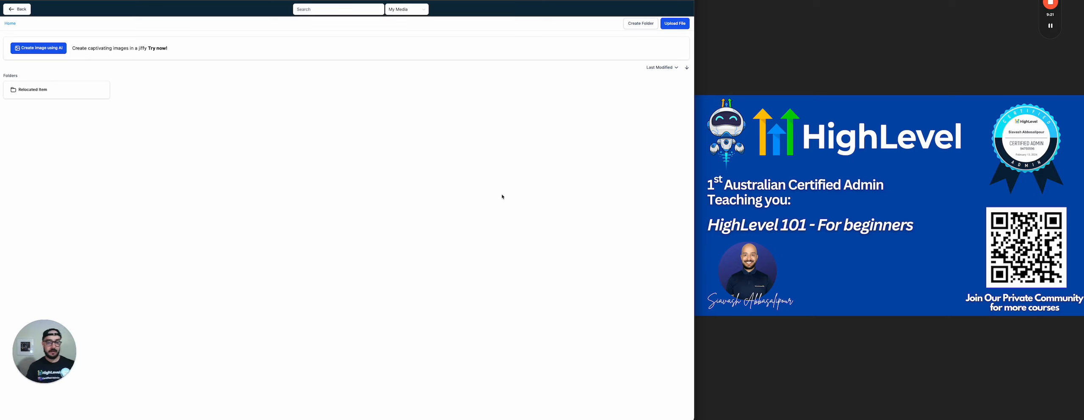
left_click(678, 24)
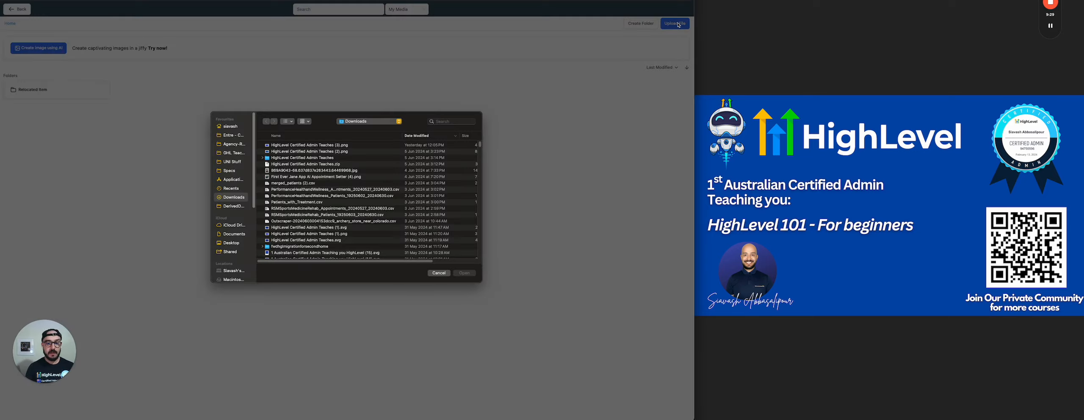
double_click(309, 145)
left_click(54, 129)
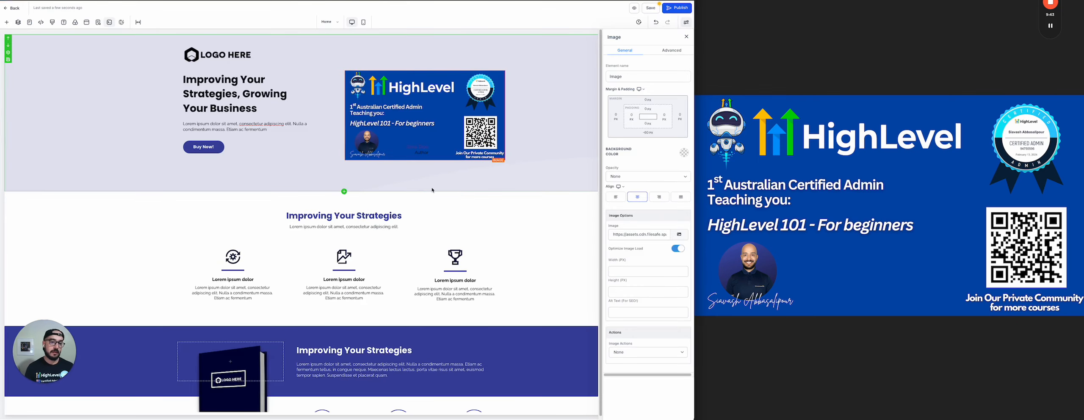
- Set the hero headline's main text color to red
left_click(237, 94)
scroll(642, 206, "down", 5)
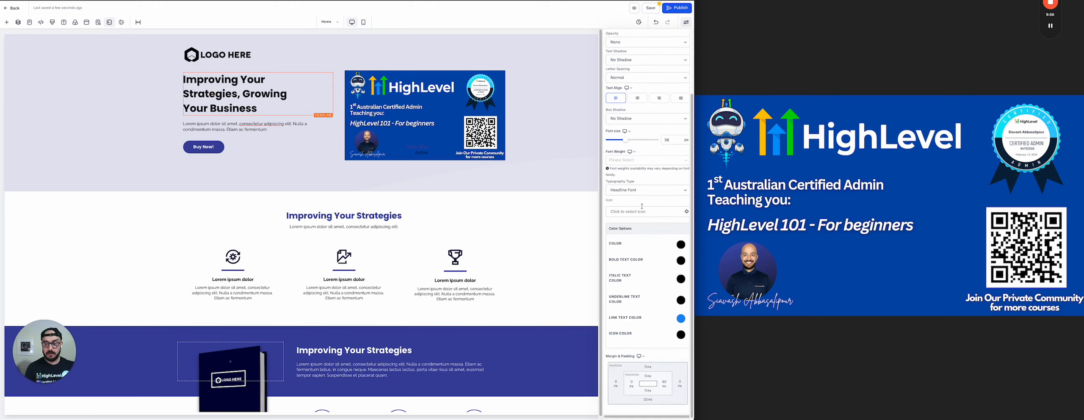
left_click(275, 109)
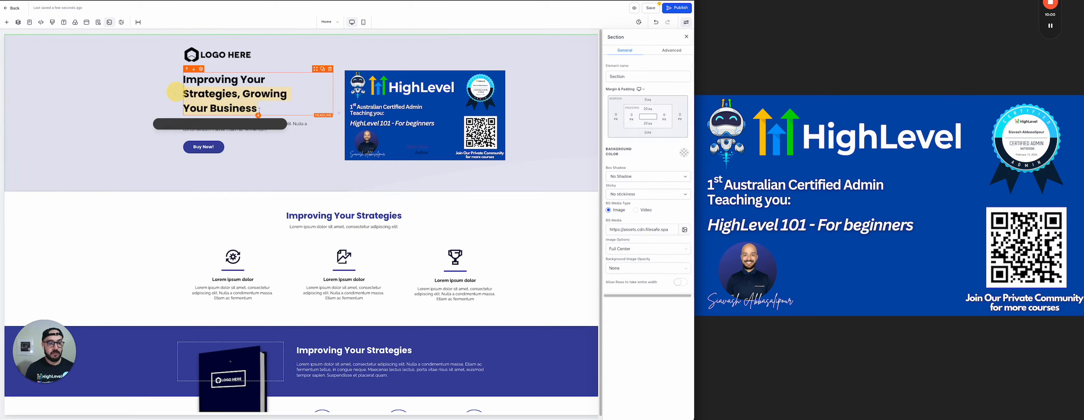
scroll(637, 320, "down", 2)
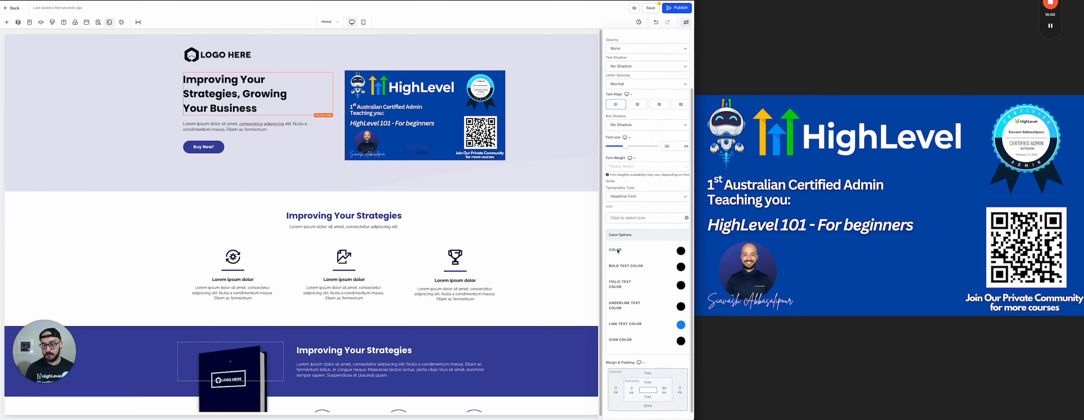
left_click(674, 252)
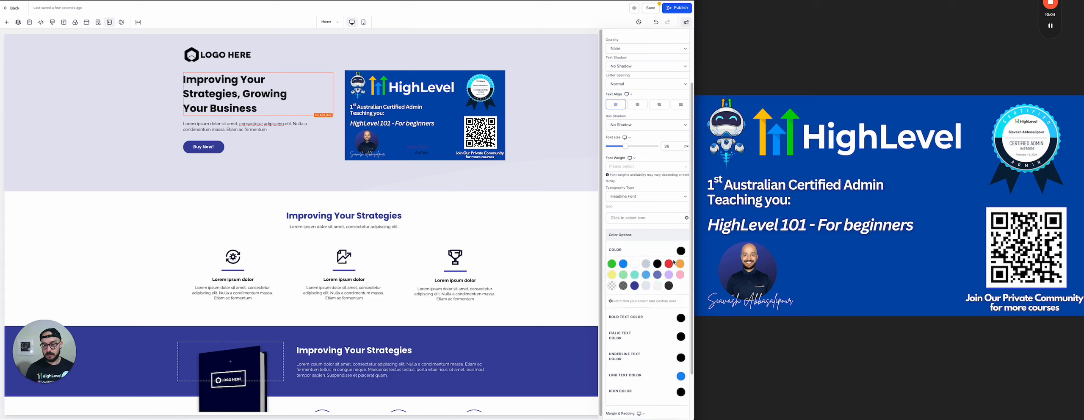
left_click(669, 265)
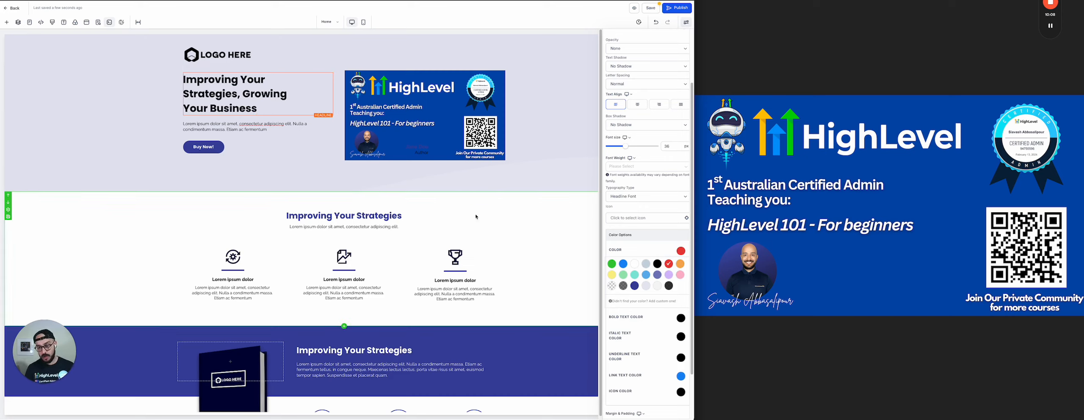
- Remove the bold formatting from the word "Improving" in the hero headline
double_click(209, 82)
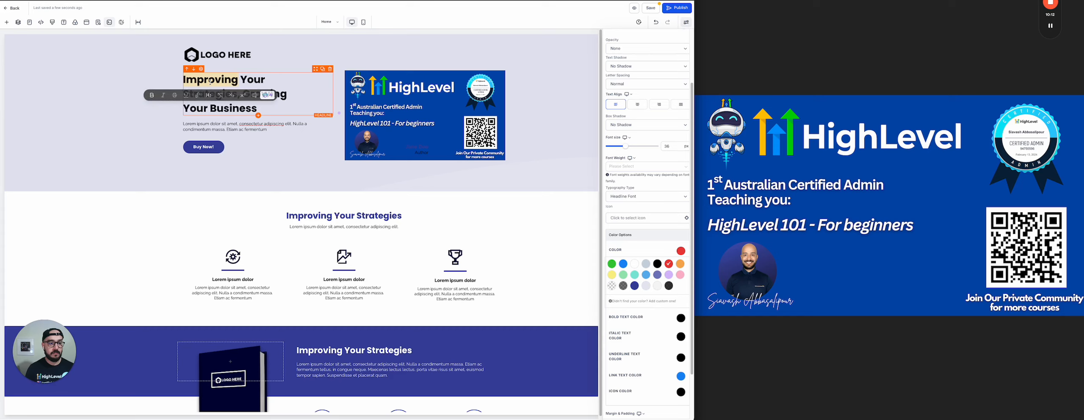
left_click(152, 97)
left_click(153, 97)
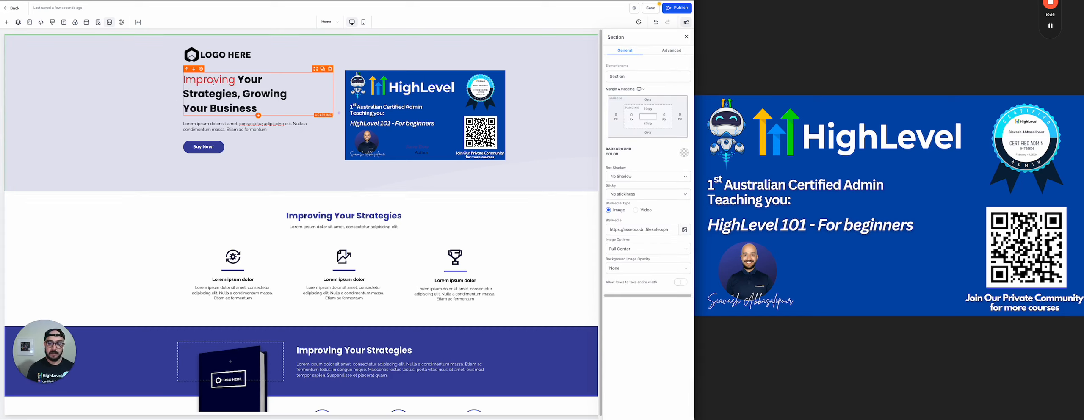
- Set the hero headline's italic text color to orange and italicize the word "Growing"
left_click(257, 80)
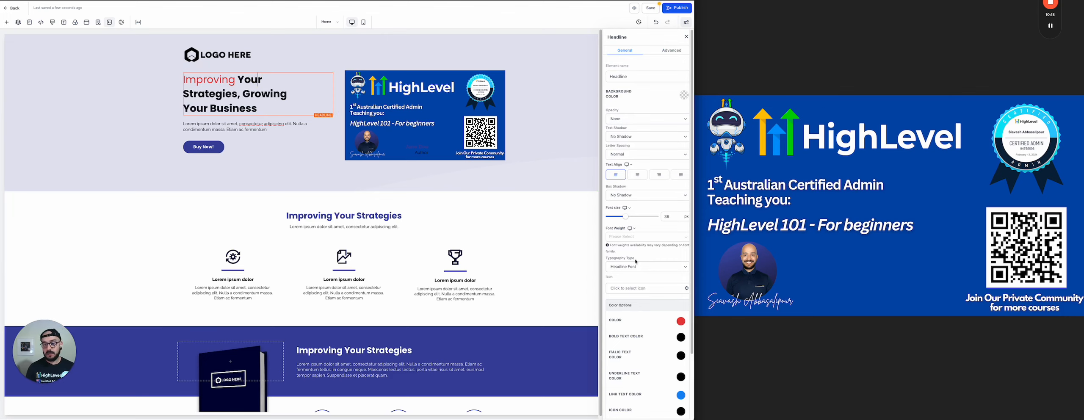
scroll(636, 261, "down", 2)
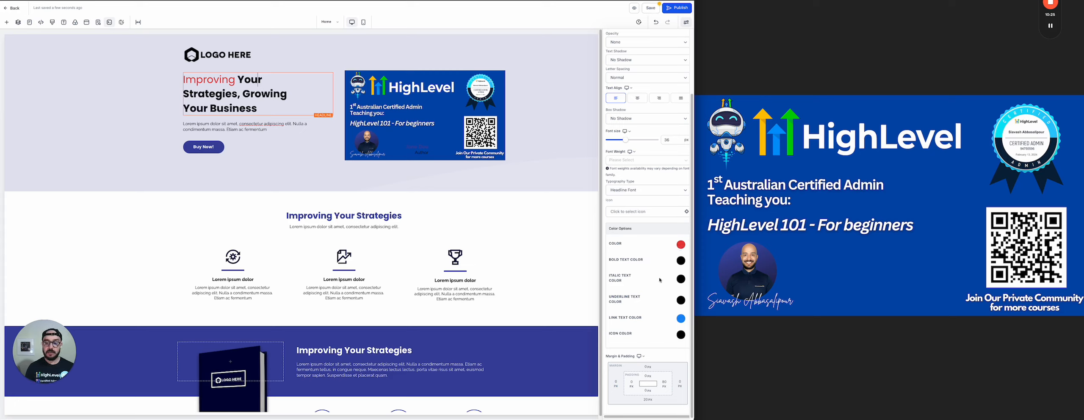
left_click(682, 281)
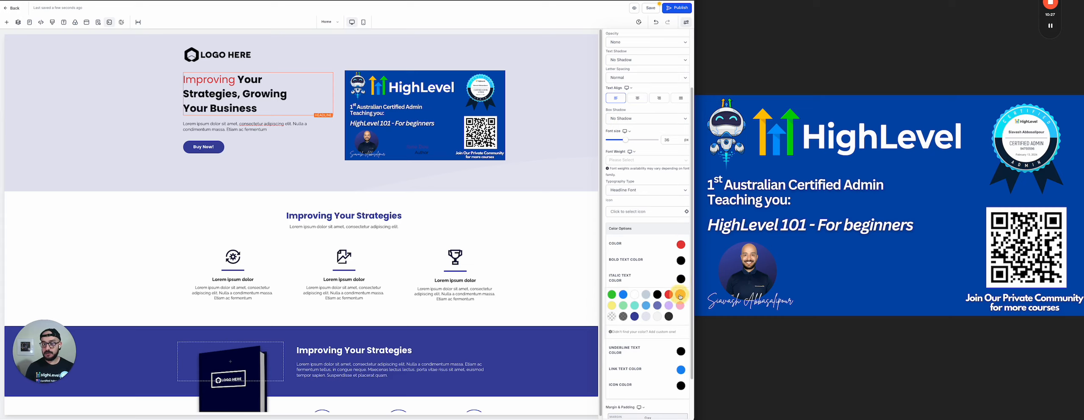
left_click(683, 277)
left_click(264, 93)
double_click(265, 94)
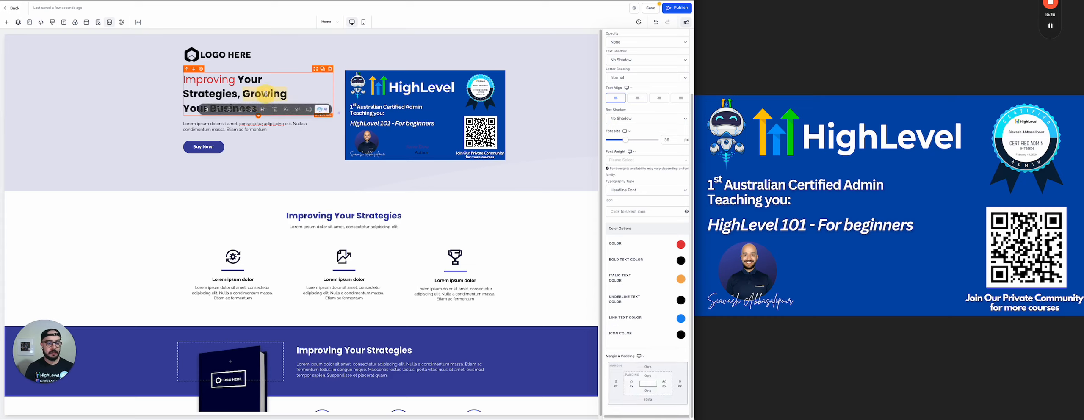
left_click(217, 109)
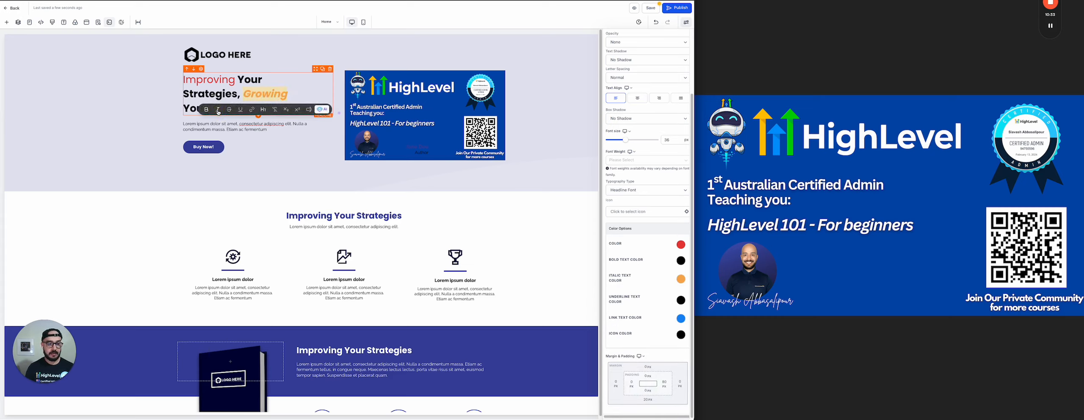
left_click(205, 146)
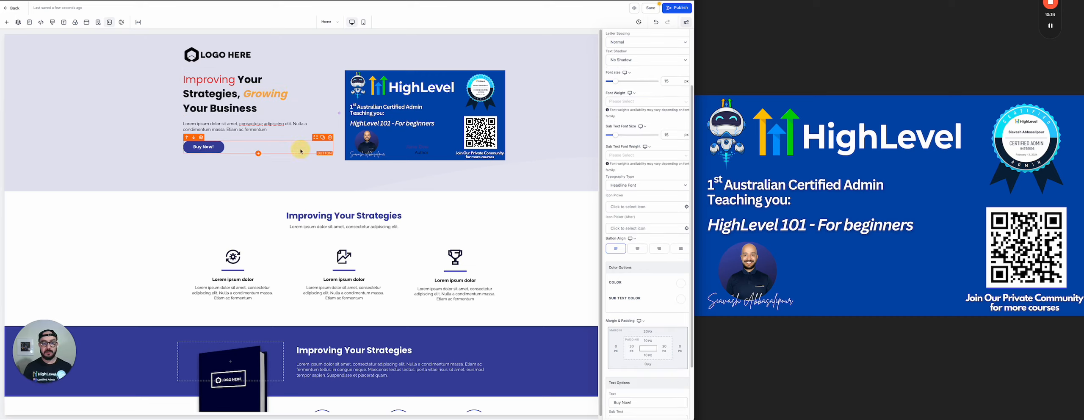
- Set the hero headline's underline text color to light blue and underline the word "Business"
left_click(229, 94)
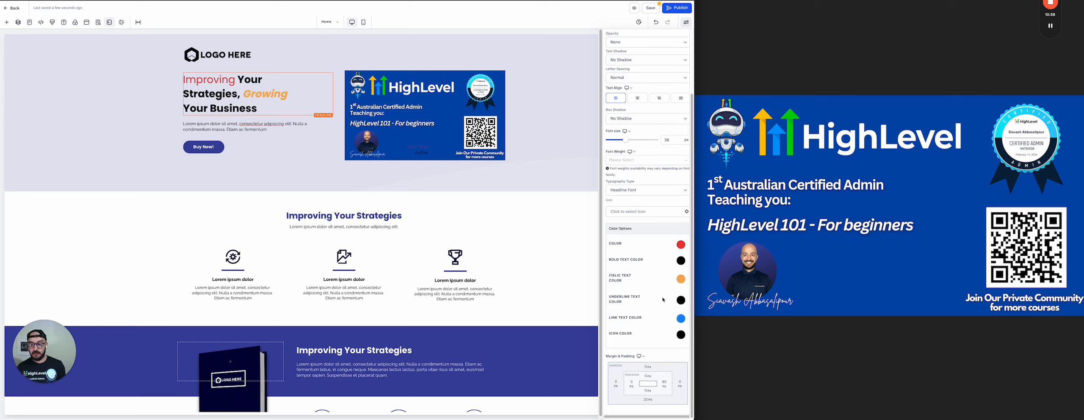
left_click(681, 300)
left_click(646, 326)
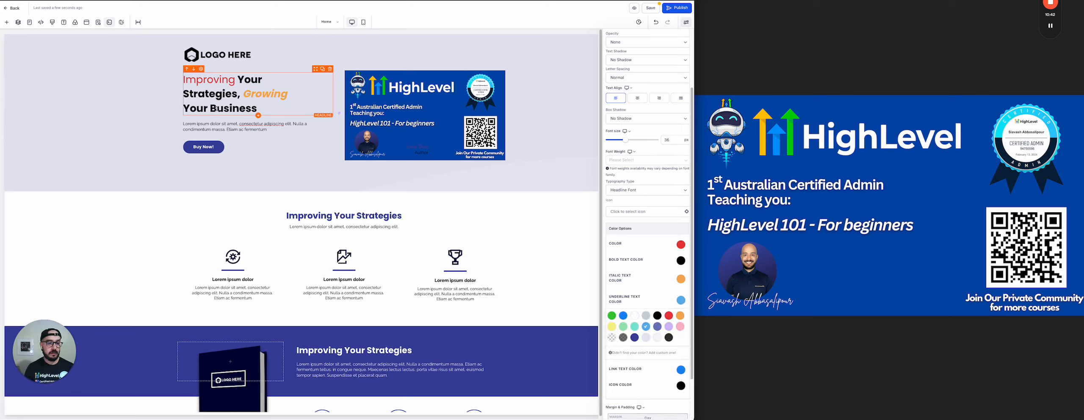
double_click(229, 109)
left_click(209, 124)
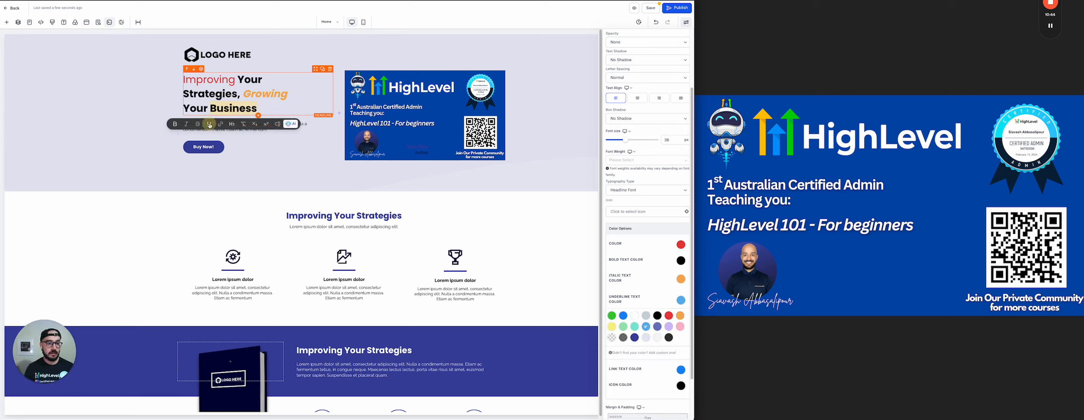
left_click(283, 140)
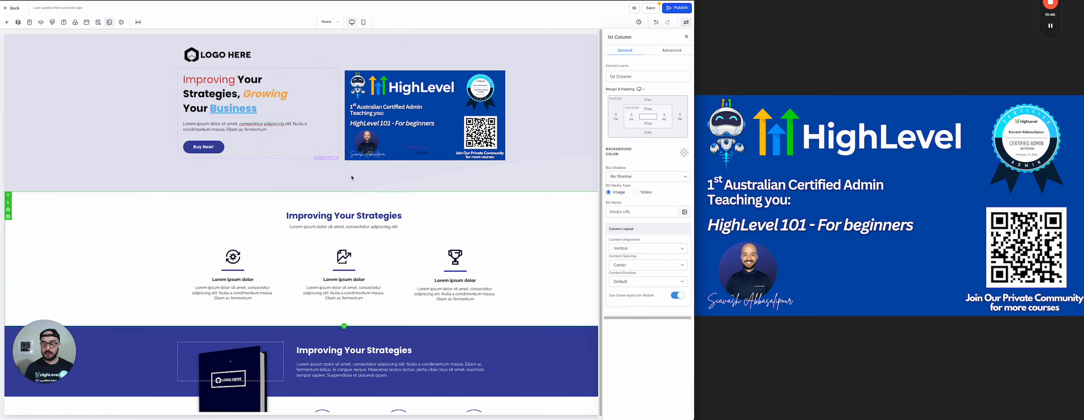
- Set the hero headline's link text color to pink
left_click(297, 98)
scroll(629, 346, "down", 5)
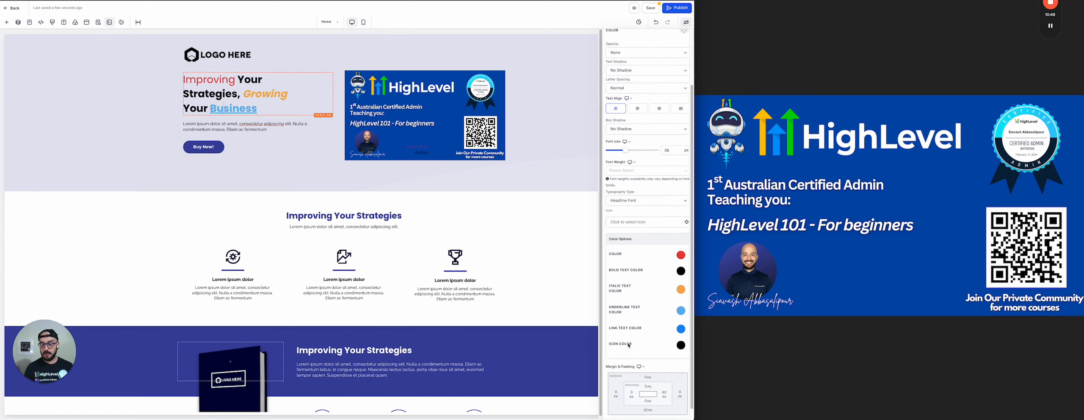
left_click(681, 329)
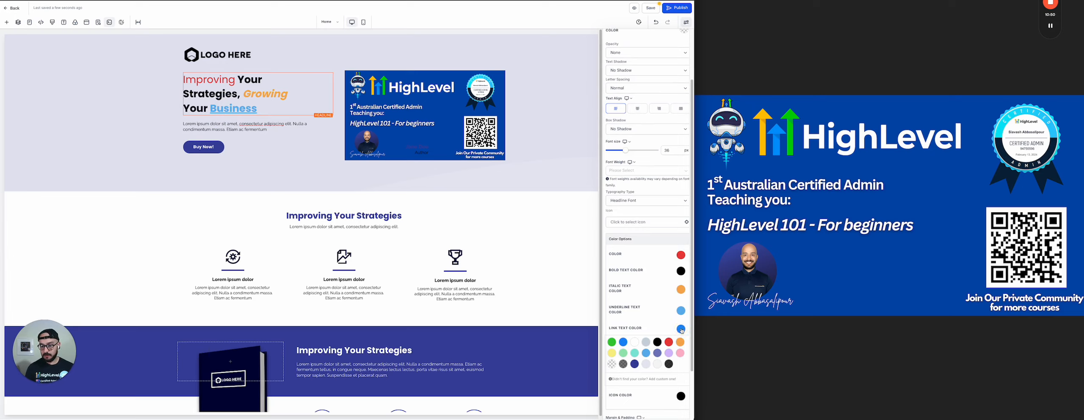
left_click(681, 353)
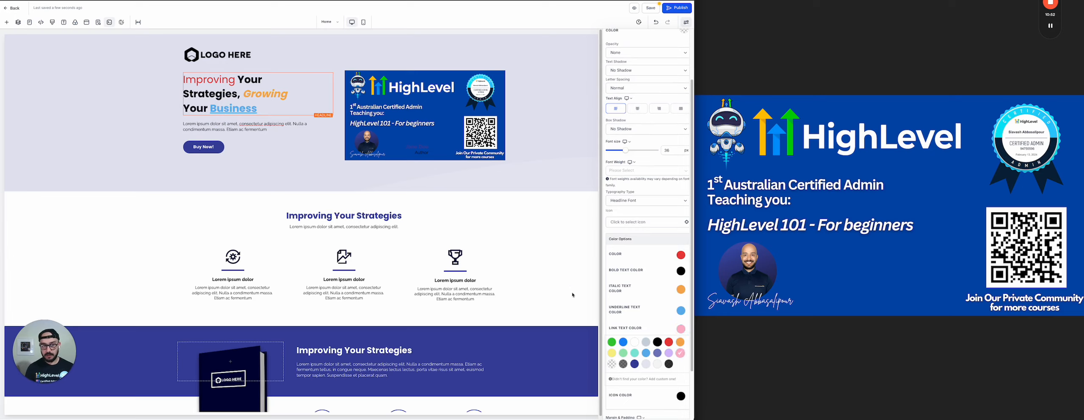
left_click(262, 137)
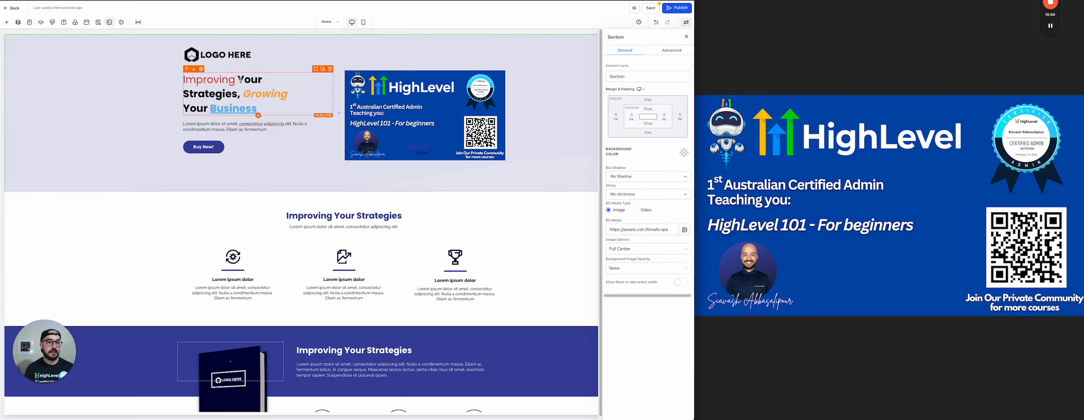
left_click(240, 79)
left_click(264, 80)
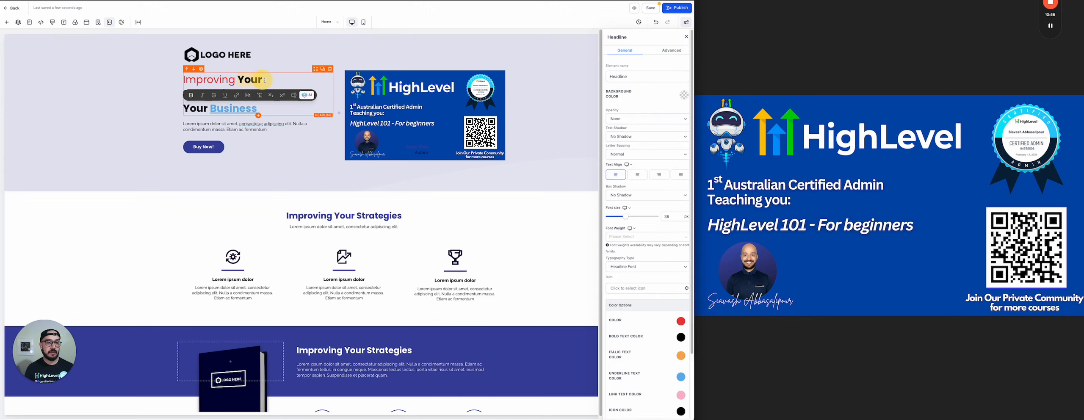
left_click(236, 95)
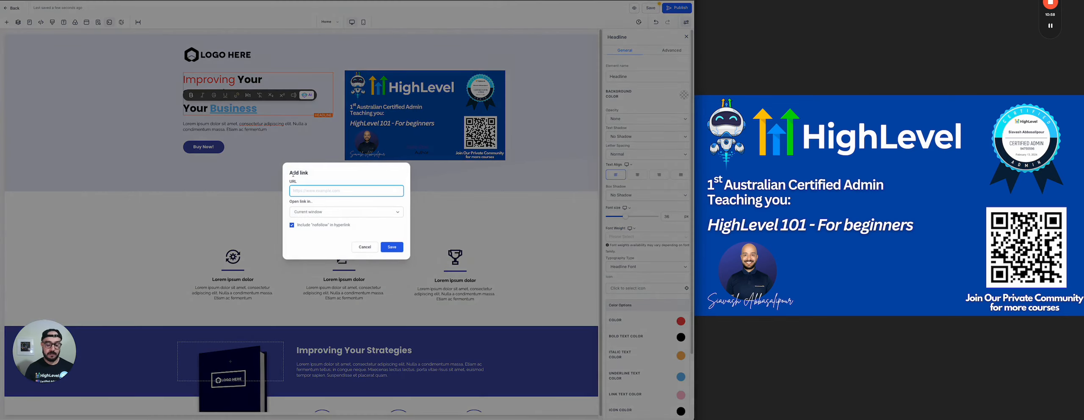
type("https://example.com")
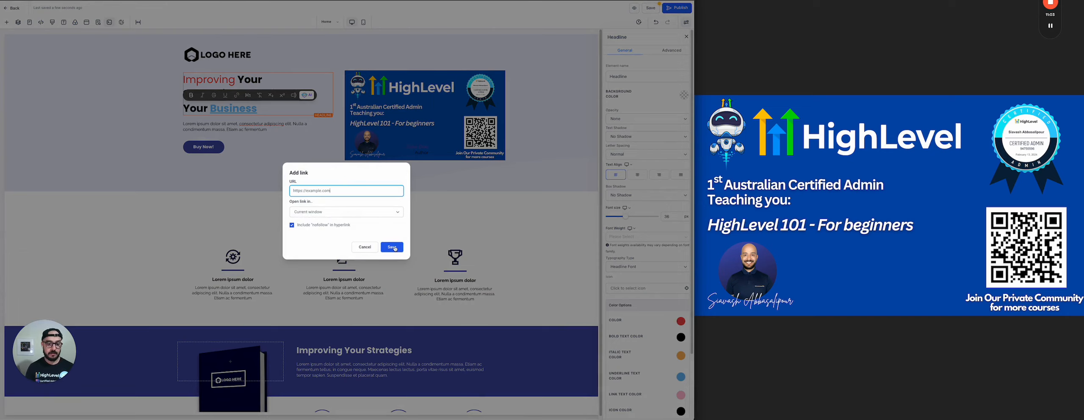
left_click(393, 247)
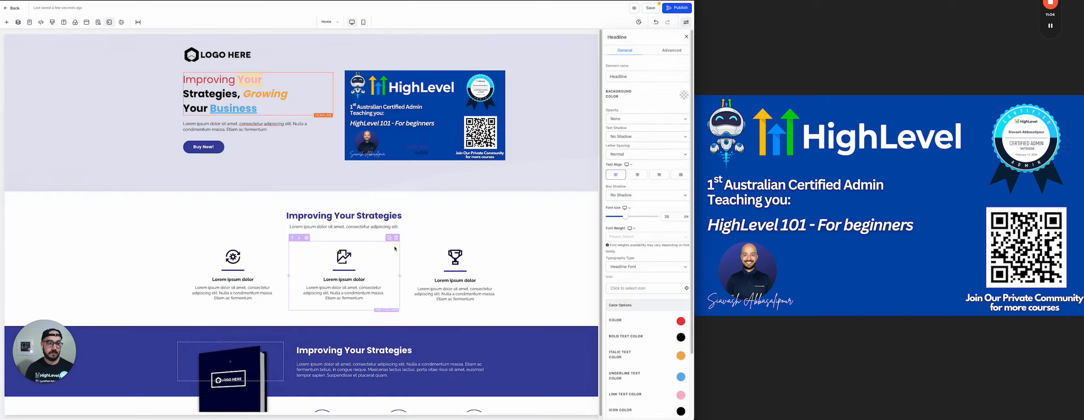
left_click(224, 54)
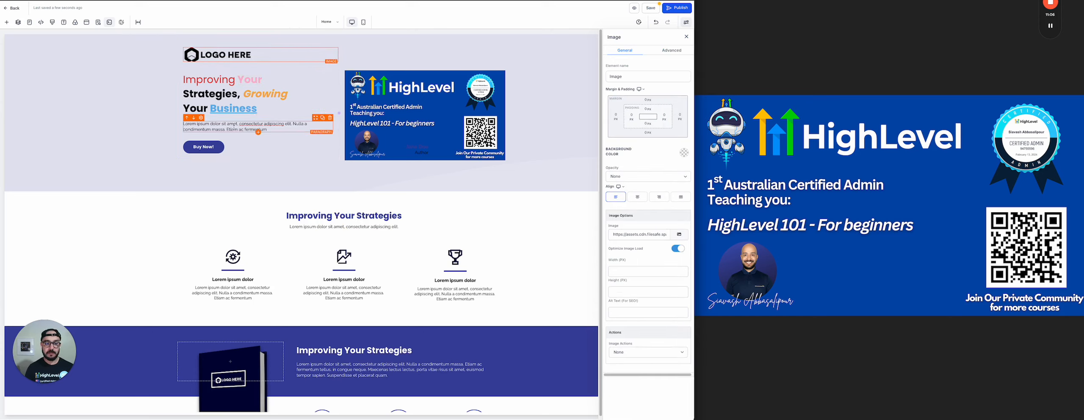
- Add the youtube-square icon to the hero headline
left_click(259, 82)
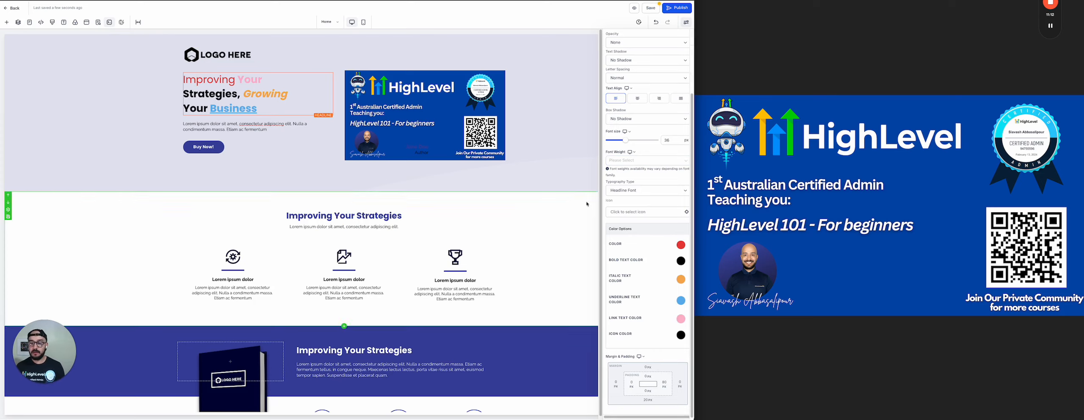
left_click(623, 211)
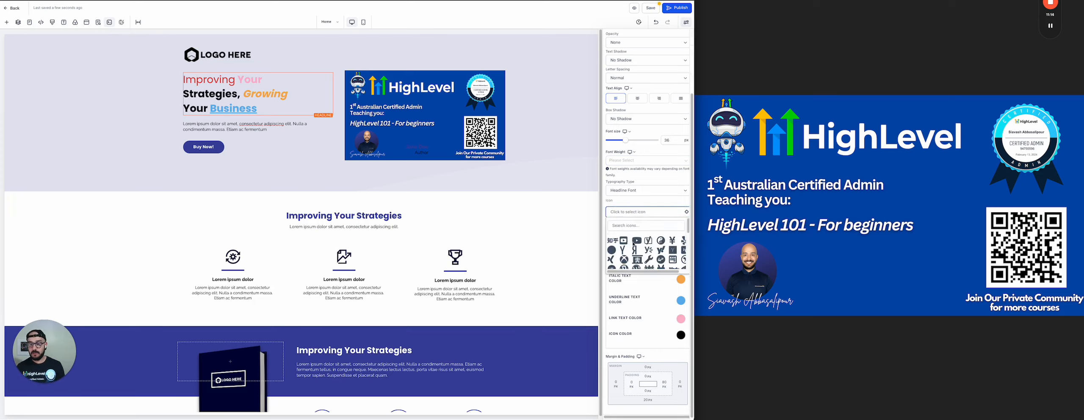
left_click(627, 242)
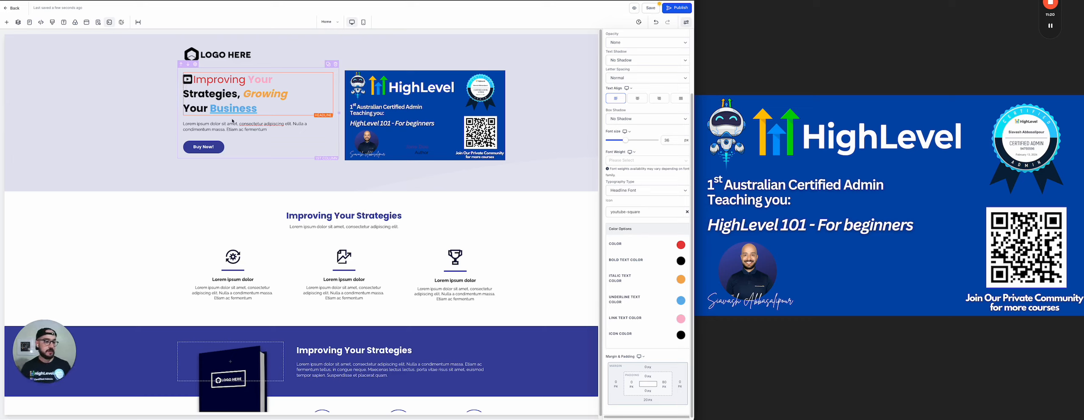
left_click(384, 112)
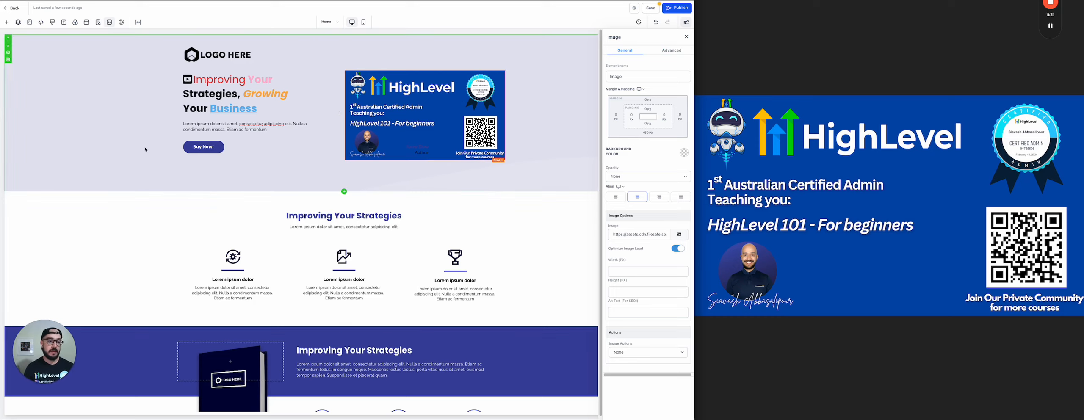
- Change the hero section's "Buy Now!" button text to "Get my Free eBook"
left_click(207, 150)
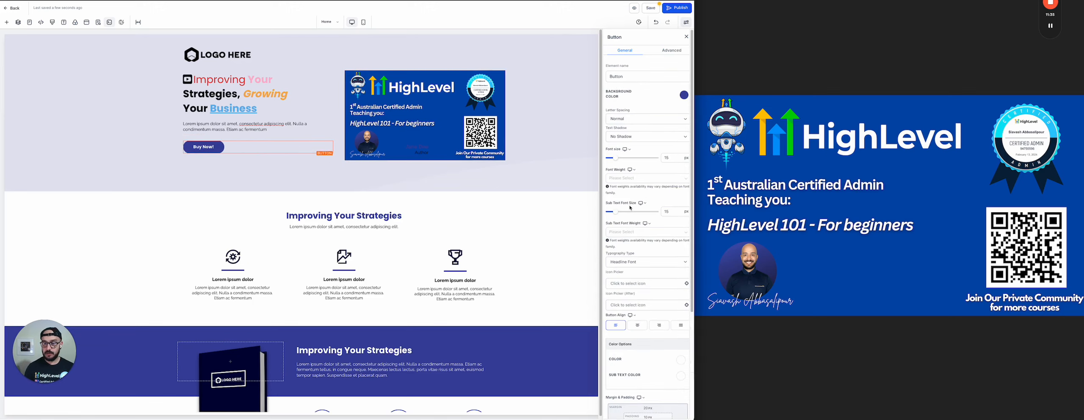
type("y Free")
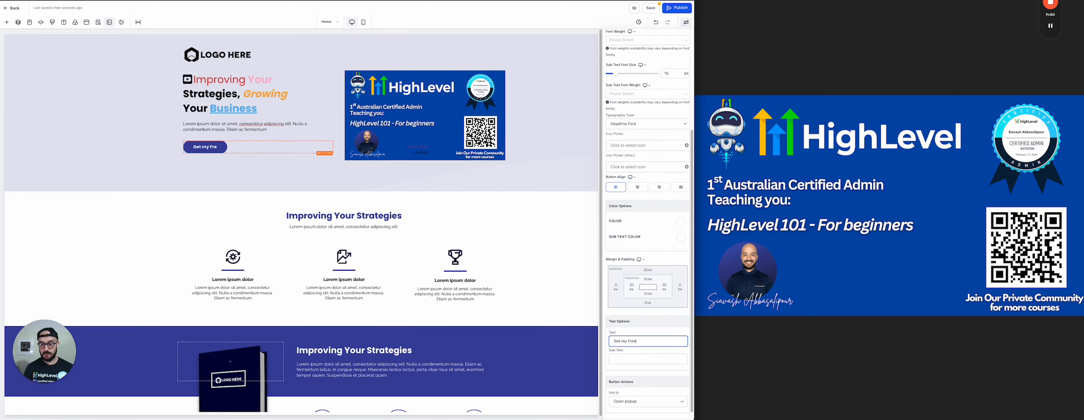
type(" eBook")
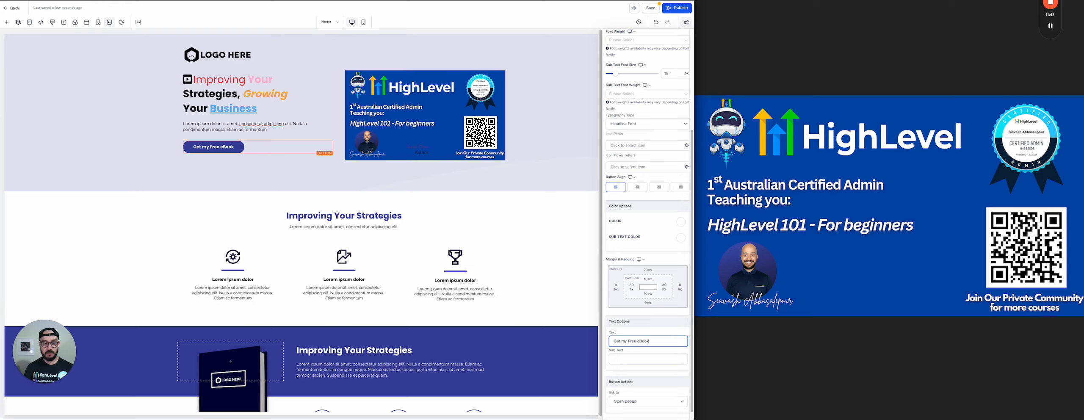
scroll(627, 404, "down", 1)
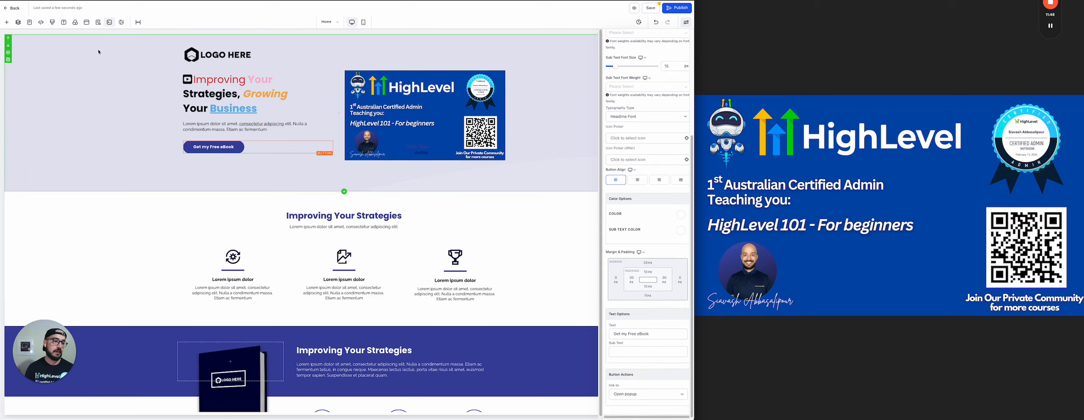
- Replace the popup's two-step checkout form with a Form element that uses the "My Free eBook" form
left_click(86, 23)
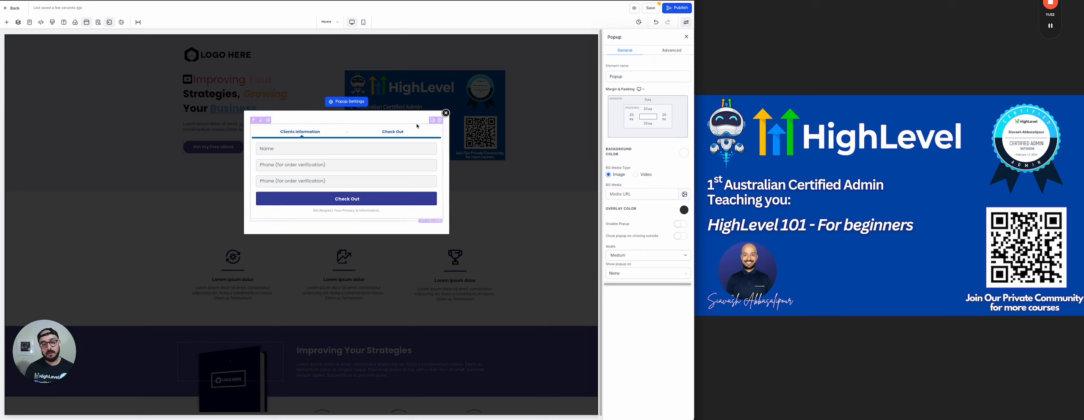
left_click(439, 124)
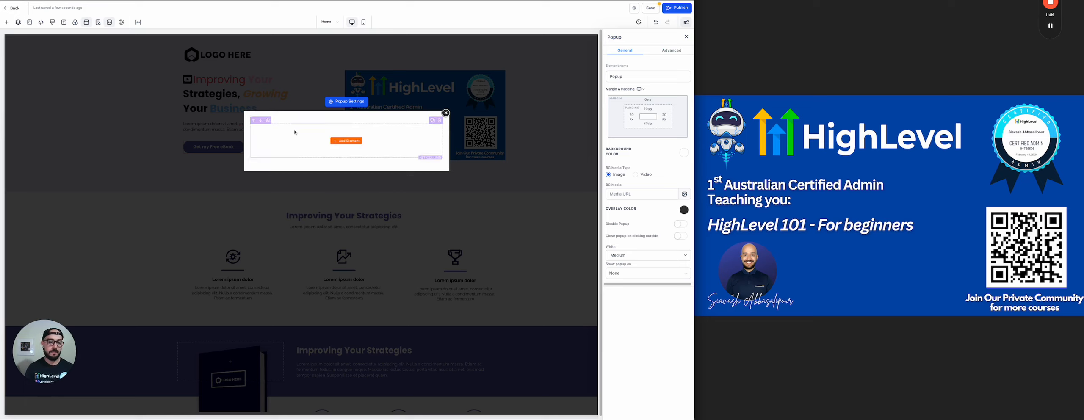
left_click(344, 143)
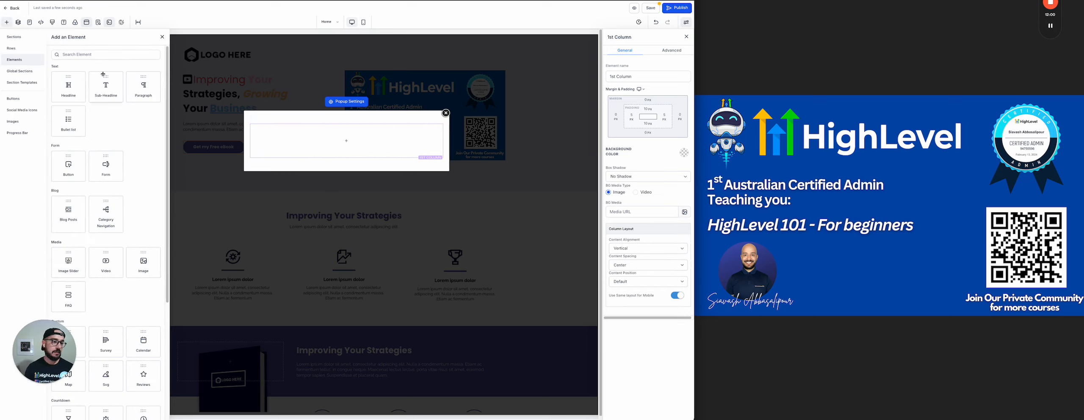
left_click(110, 56)
type("form")
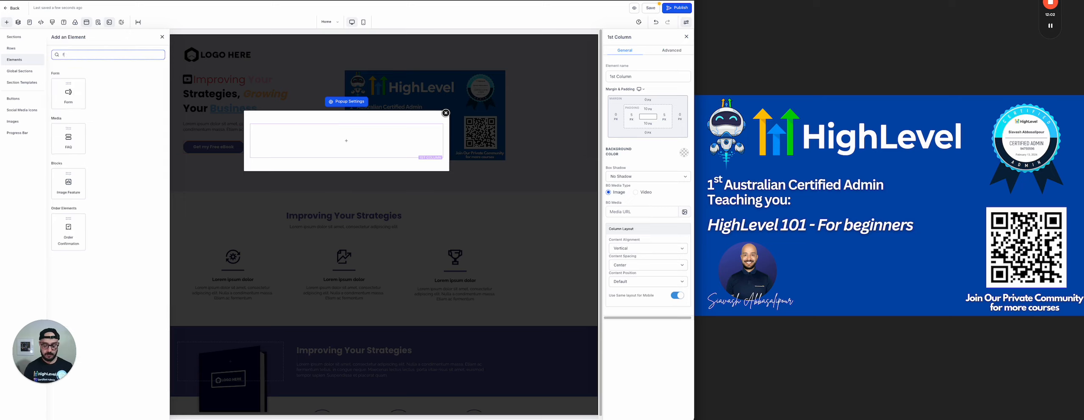
left_click(76, 95)
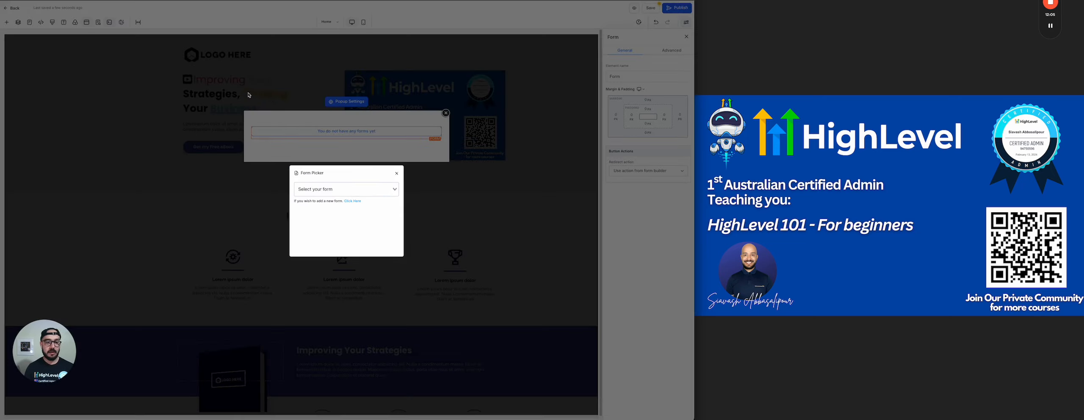
left_click(322, 194)
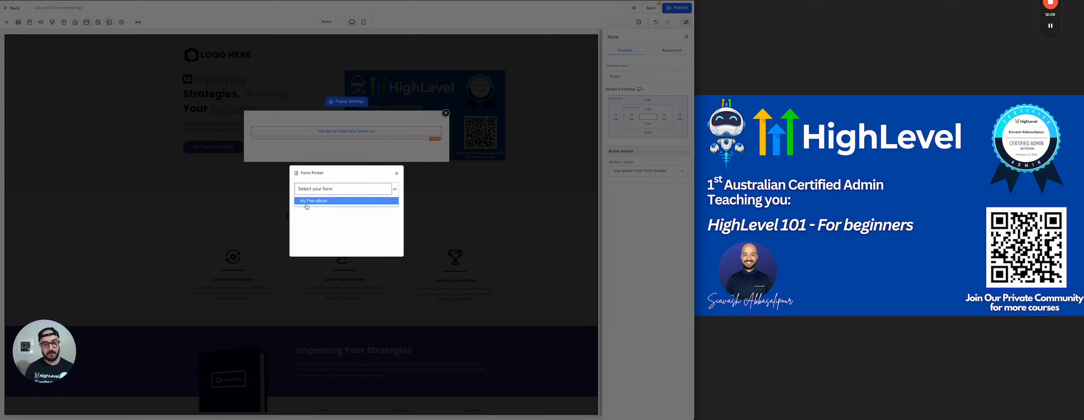
left_click(308, 202)
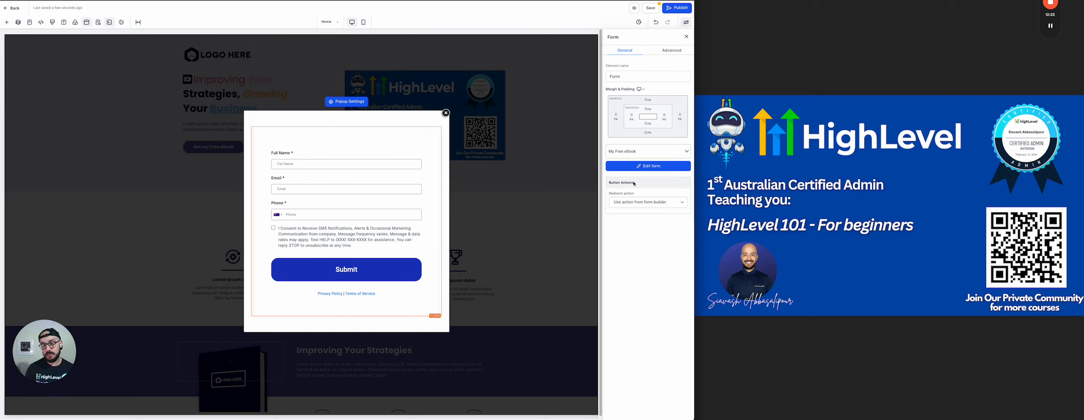
- Set the popup form's redirect action to "Go to Next step" and save the page
left_click(666, 204)
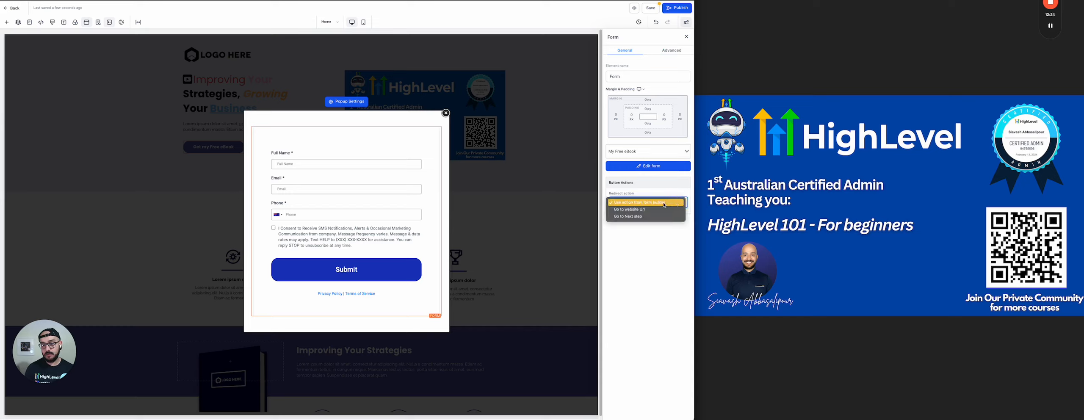
left_click(637, 216)
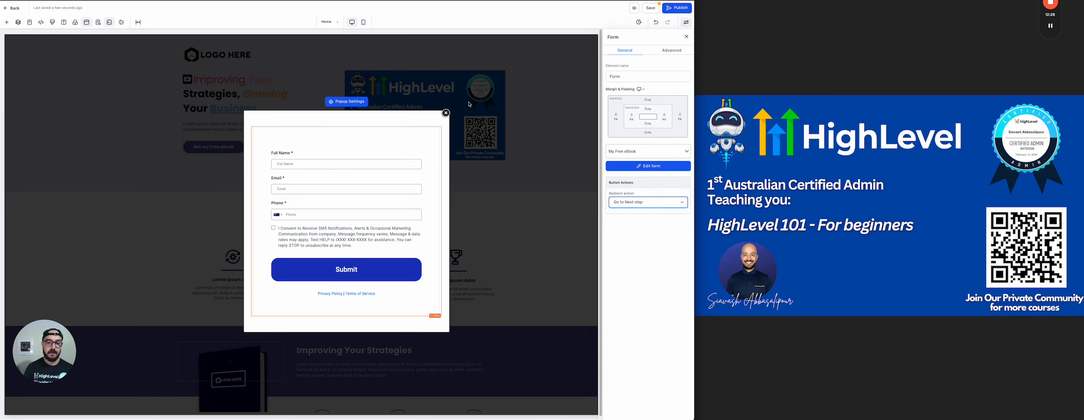
left_click(652, 8)
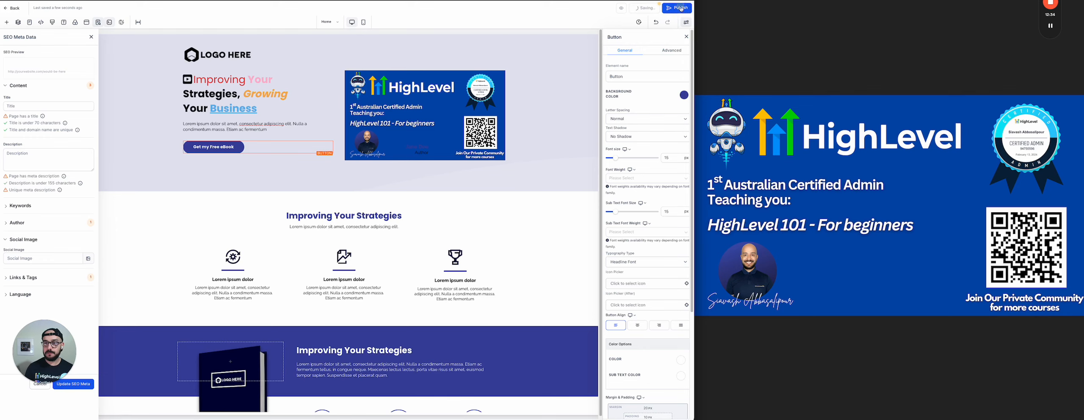
- Publish the funnel with the first listed domain selected
left_click(678, 8)
left_click(368, 216)
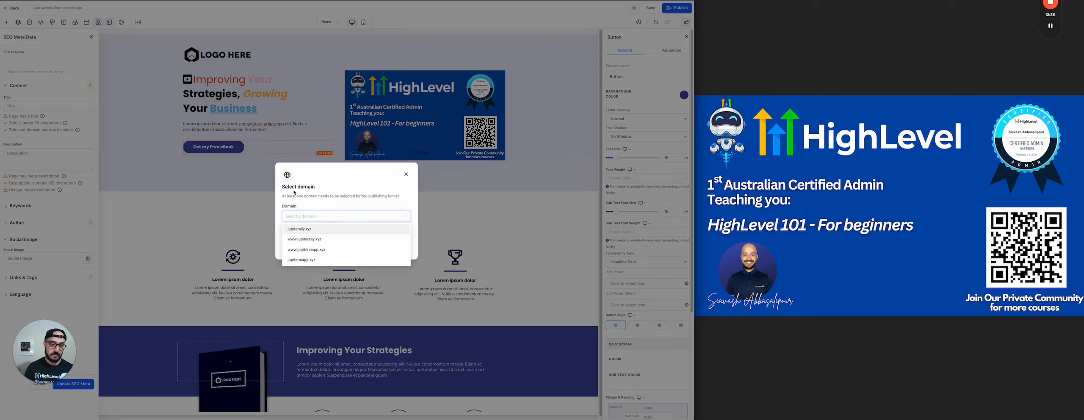
double_click(282, 188)
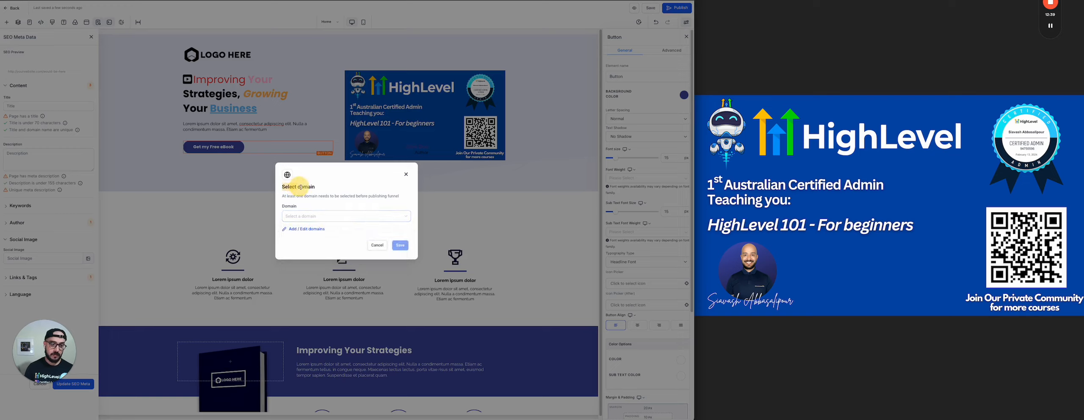
left_click(312, 220)
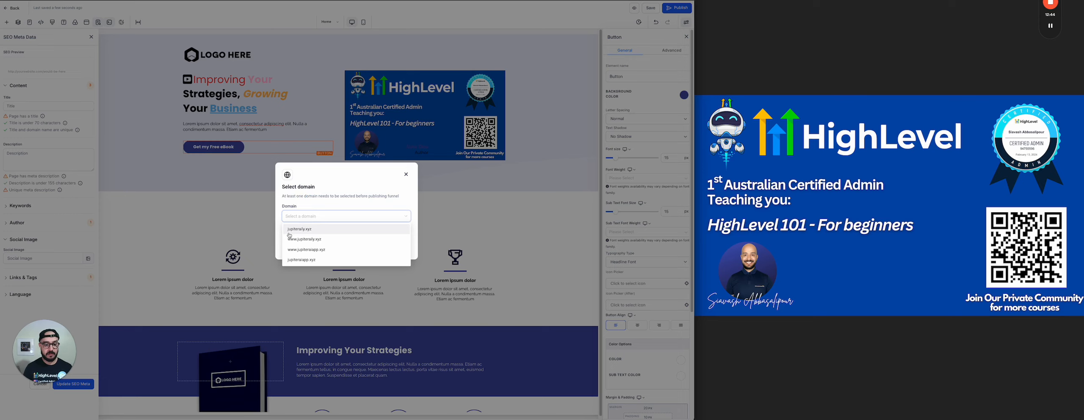
left_click(295, 230)
left_click(400, 248)
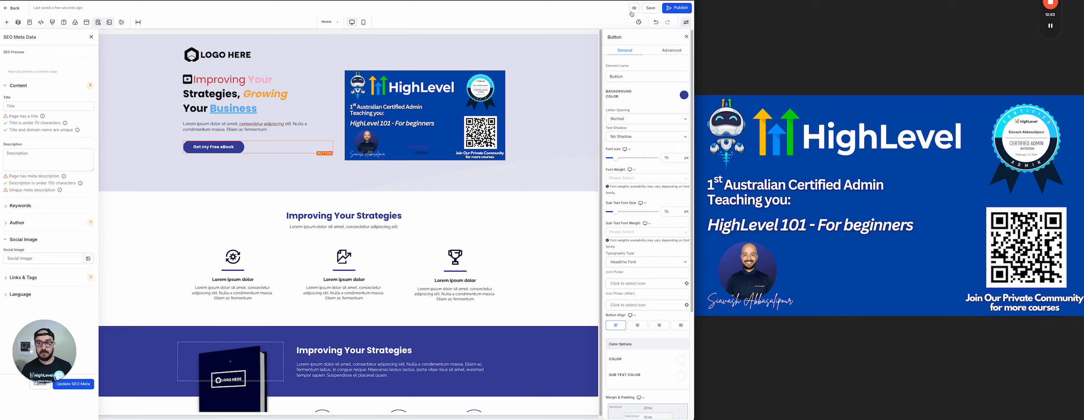
- Preview the landing page, test the "Get my Free eBook" button's popup form, and close the preview
left_click(634, 9)
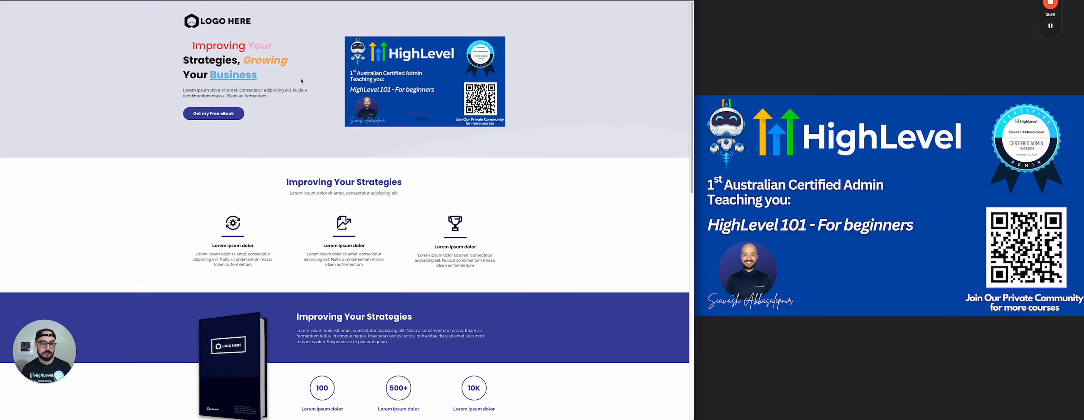
left_click(215, 113)
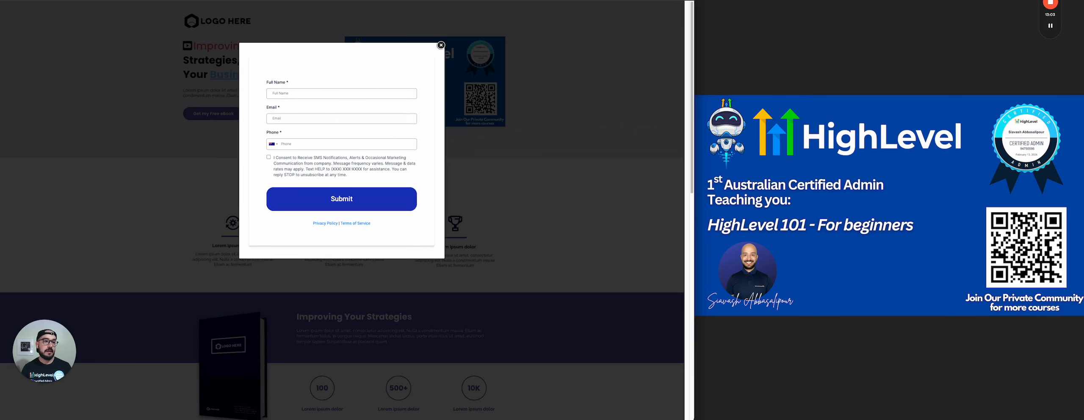
key("ctrl+w")
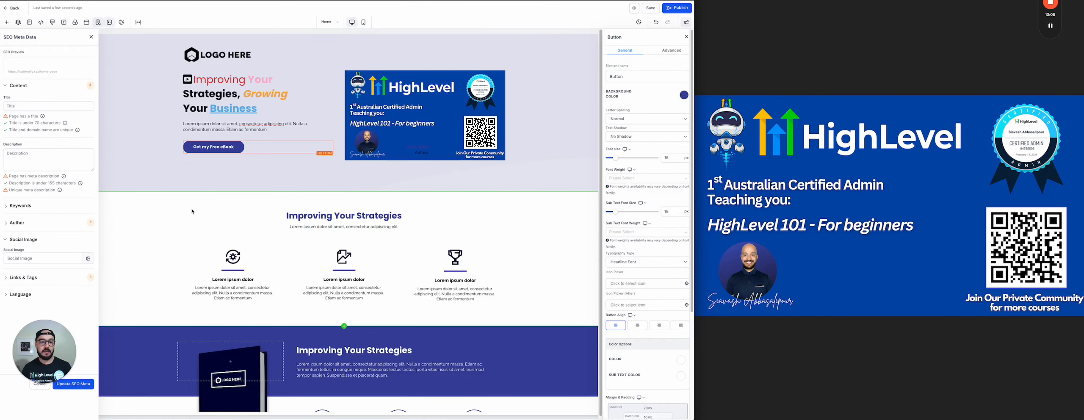
- Limit the hero image's visibility to desktop so it is hidden on mobile, and check the mobile layout
left_click(363, 22)
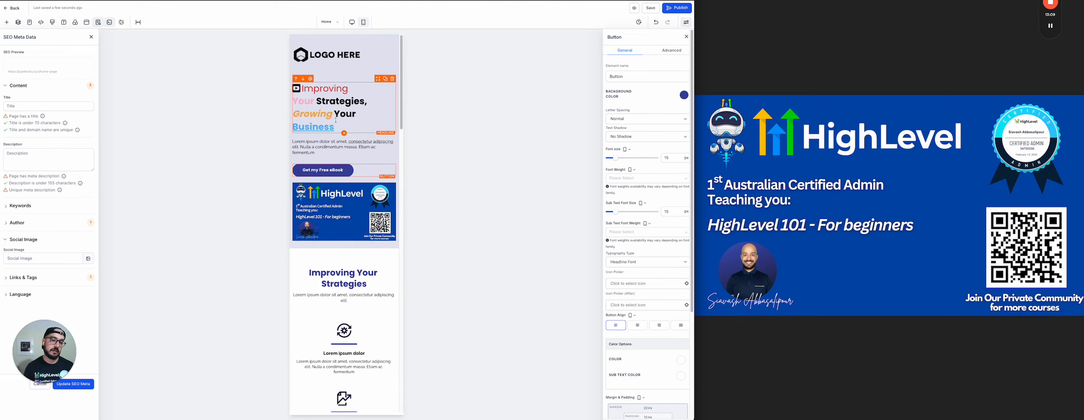
left_click(352, 22)
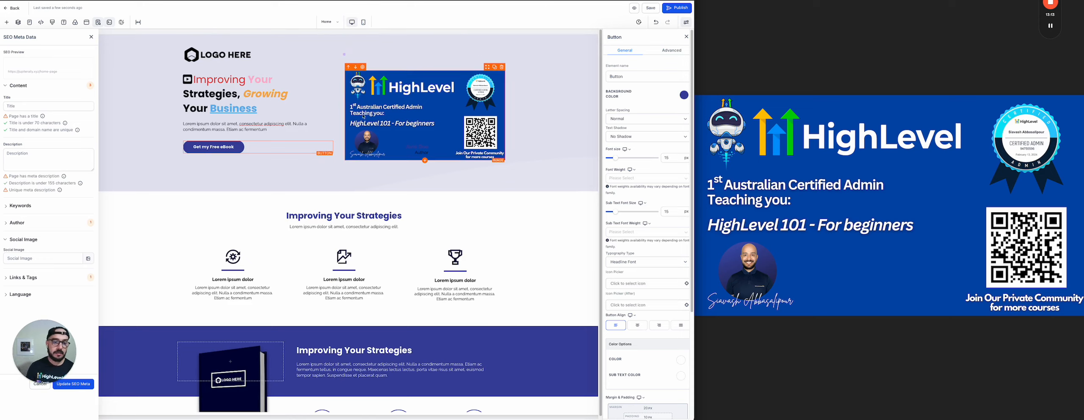
left_click(394, 85)
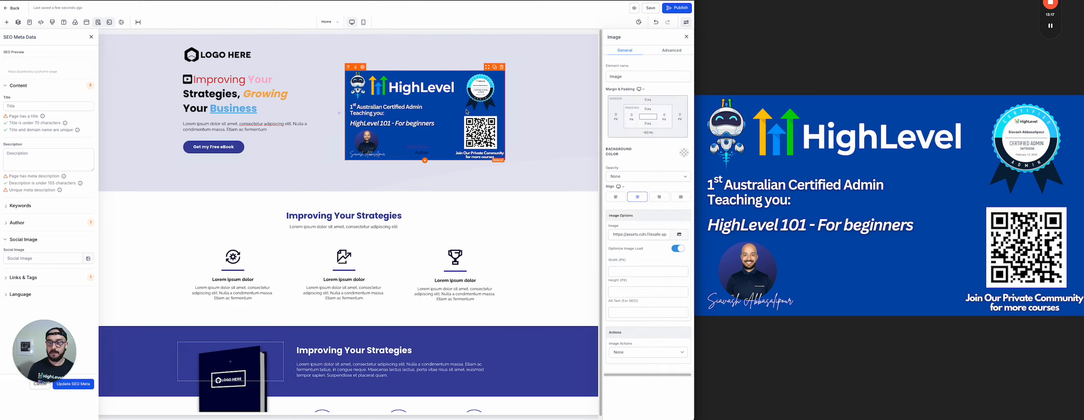
left_click(676, 52)
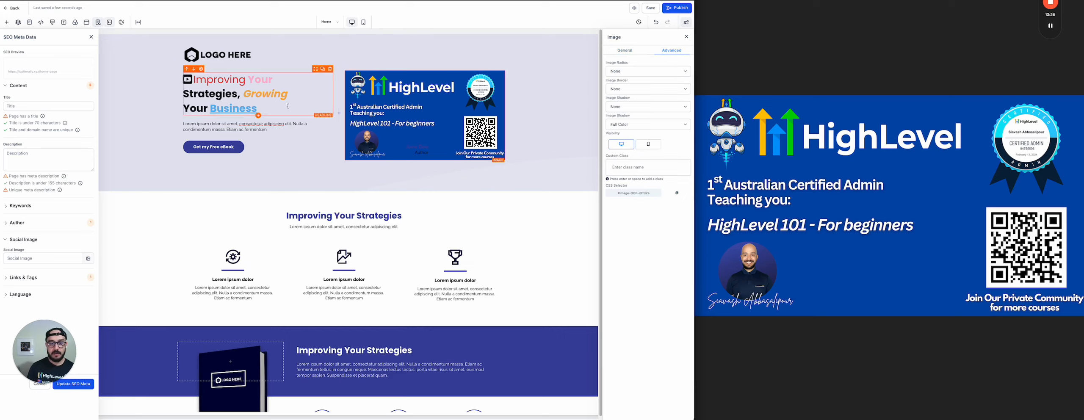
left_click(364, 23)
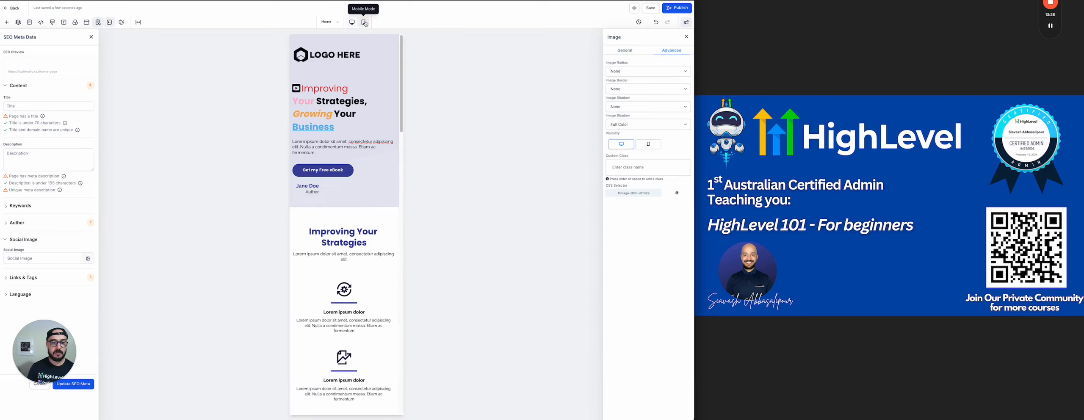
scroll(358, 171, "down", 2)
scroll(357, 171, "up", 2)
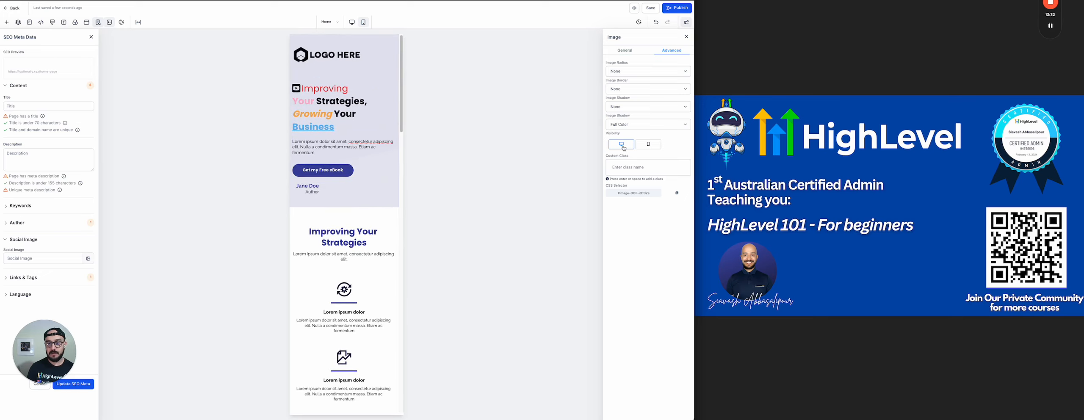
- Show the desktop font size setting of the "Get my Free eBook" button while in the mobile layout
left_click(323, 170)
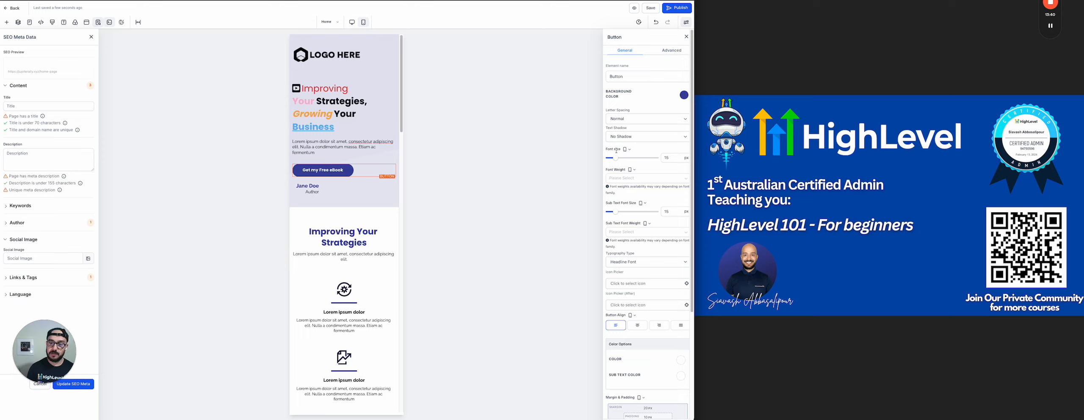
left_click(629, 151)
left_click(639, 150)
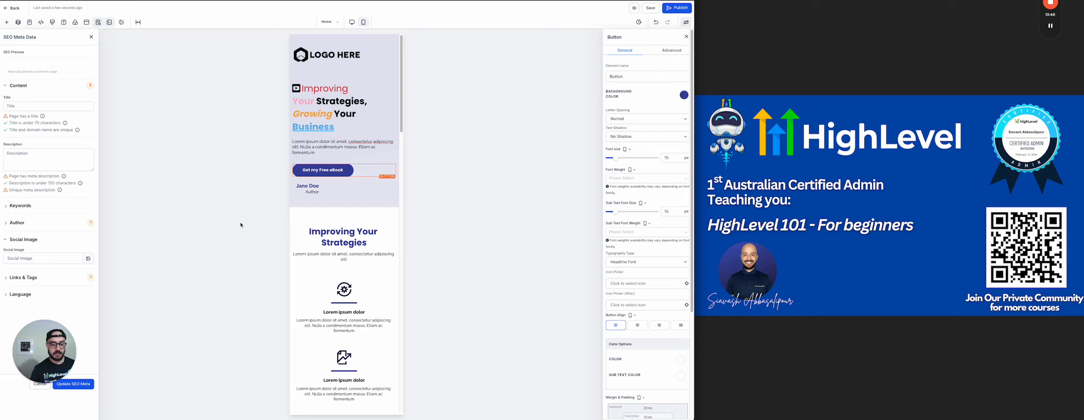
- Review the mobile layout from the hero section to the footer and return to the desktop layout
scroll(310, 205, "down", 10)
scroll(310, 205, "down", 10)
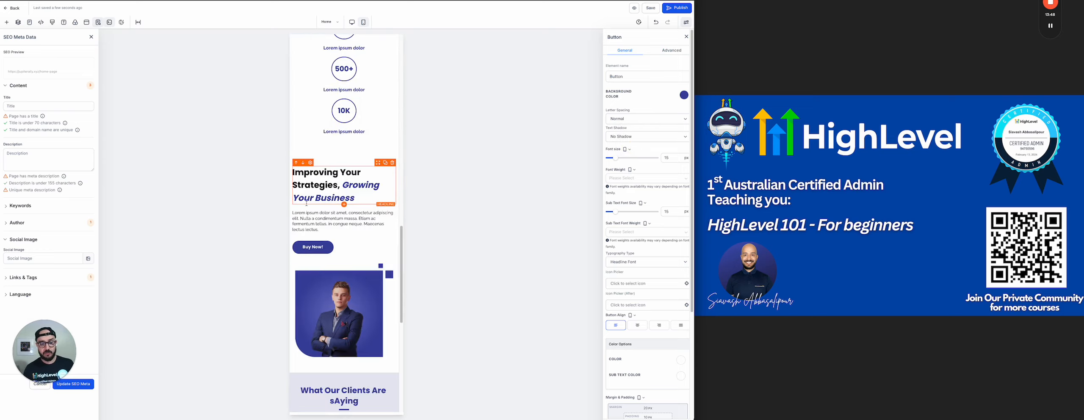
scroll(323, 231, "down", 3)
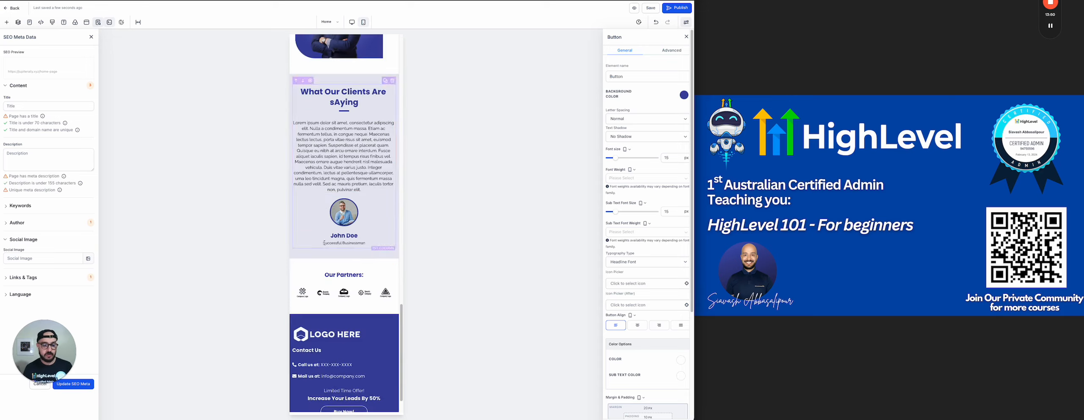
scroll(323, 233, "up", 10)
scroll(323, 235, "up", 10)
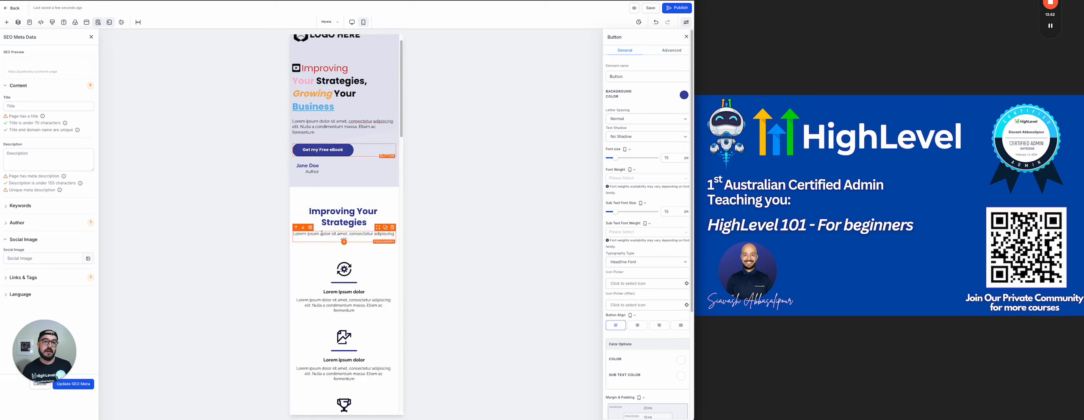
left_click(352, 22)
- Open the Thank You page and add a full-width section directly below the hero section
left_click(329, 22)
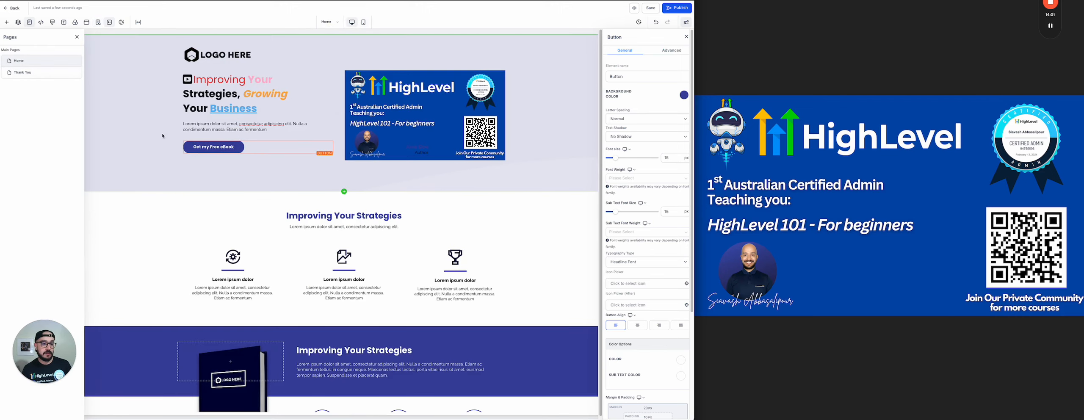
left_click(23, 73)
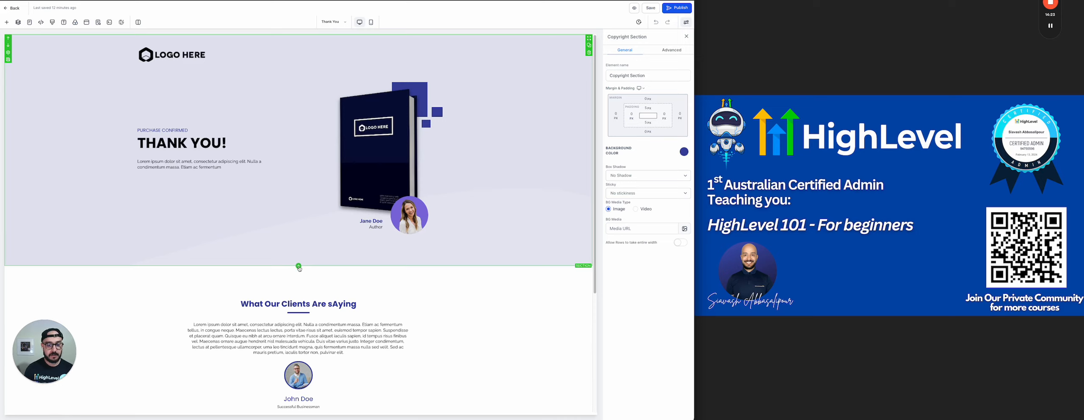
left_click(299, 266)
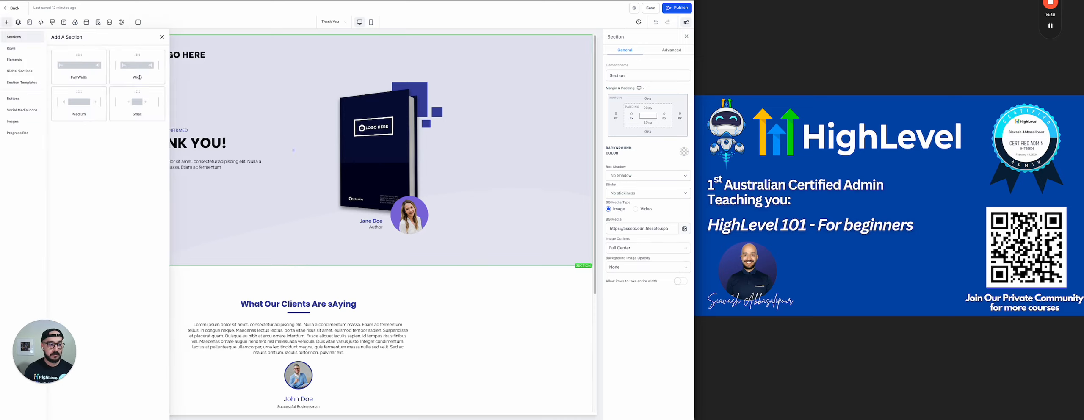
left_click(73, 67)
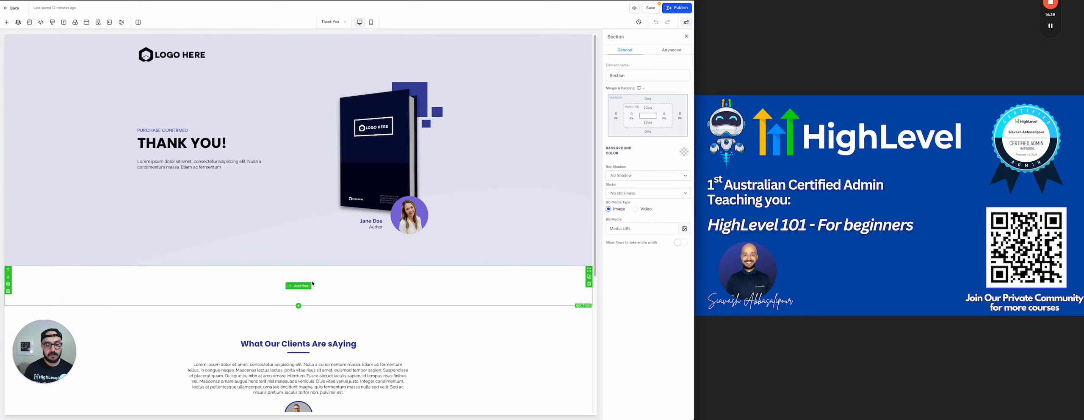
- Add a one-column row to the new section and place a headline element in it
left_click(300, 286)
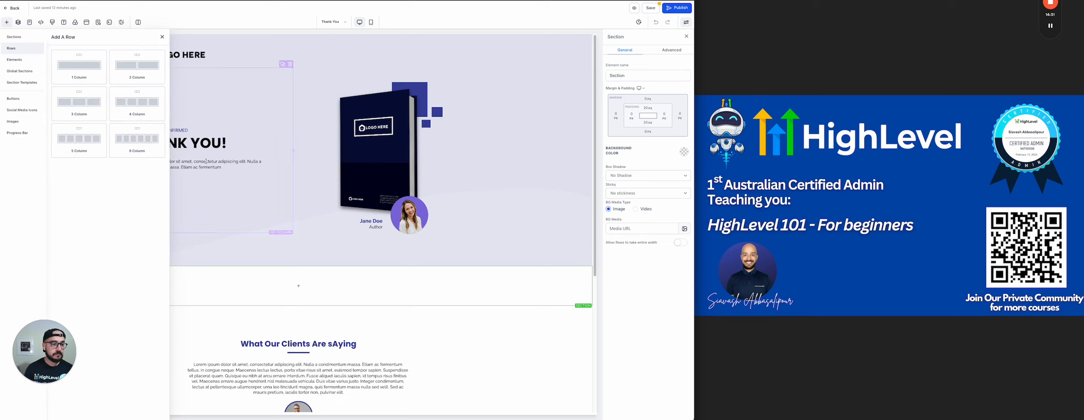
left_click(82, 69)
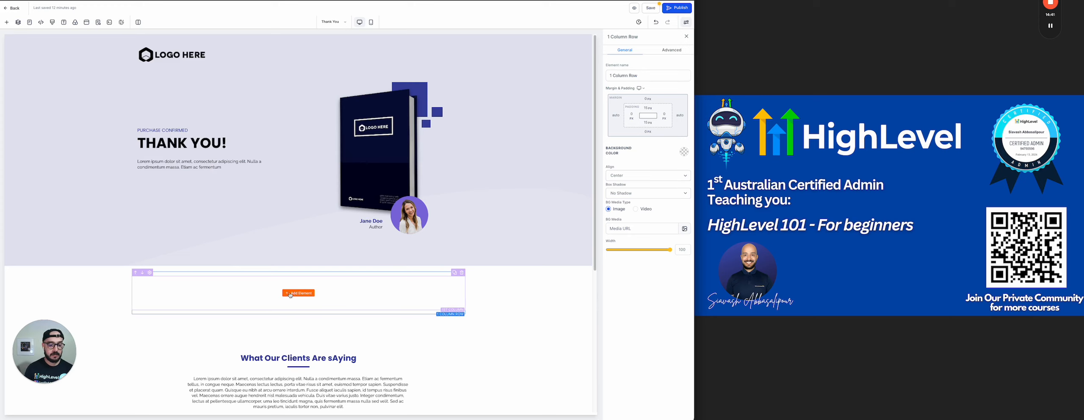
left_click(290, 293)
left_click(68, 87)
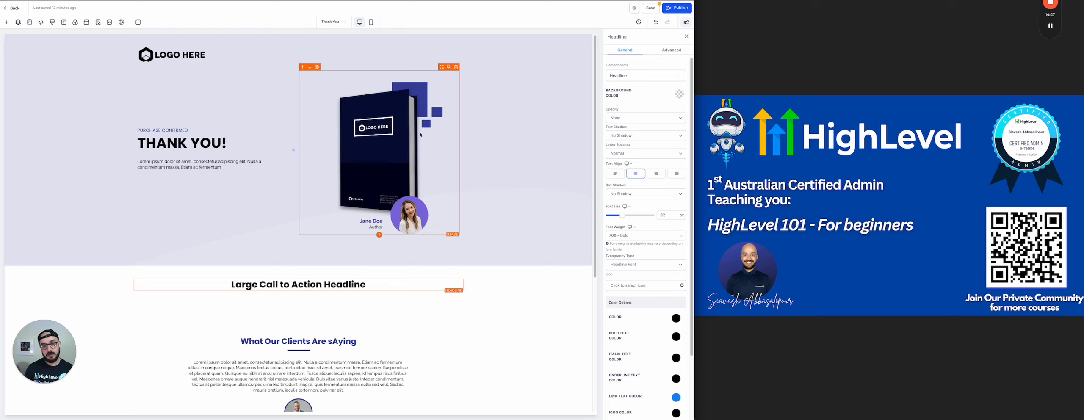
- Duplicate the column holding the "Large Call to Action Headline" within its row
left_click(497, 288)
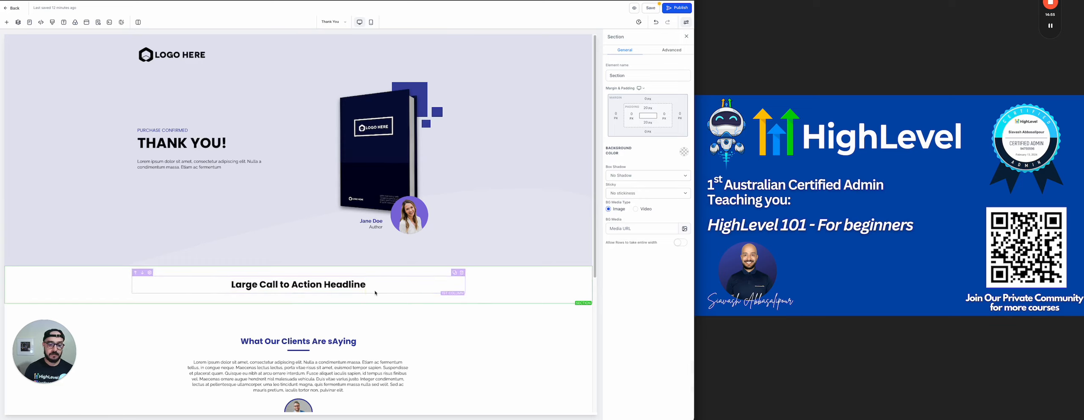
left_click(454, 297)
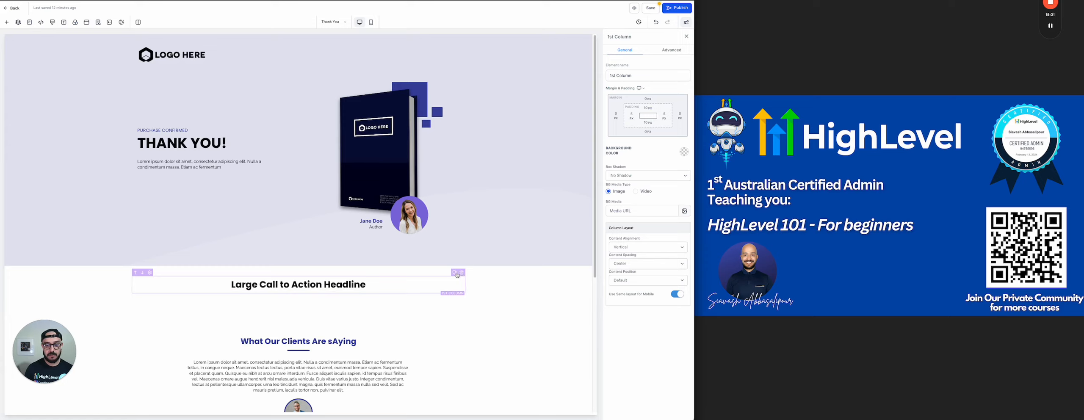
left_click(455, 273)
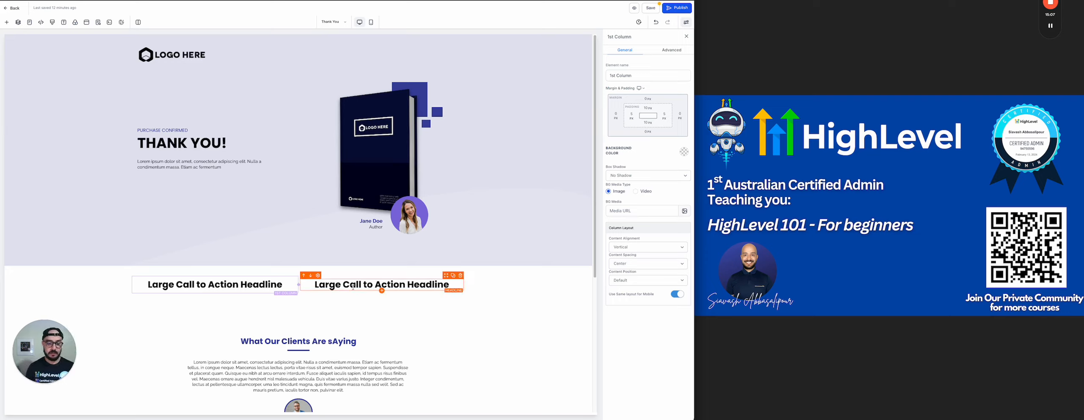
- Replace the headline in the duplicated column with an image element
left_click(461, 276)
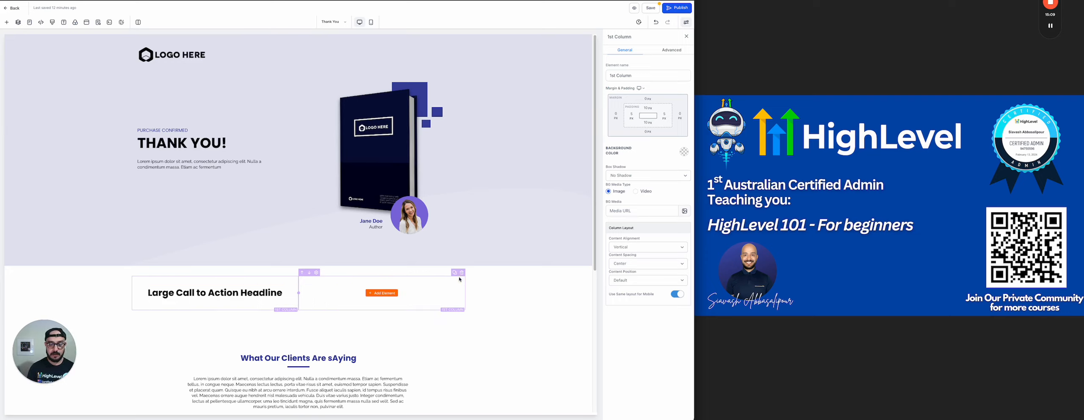
left_click(386, 296)
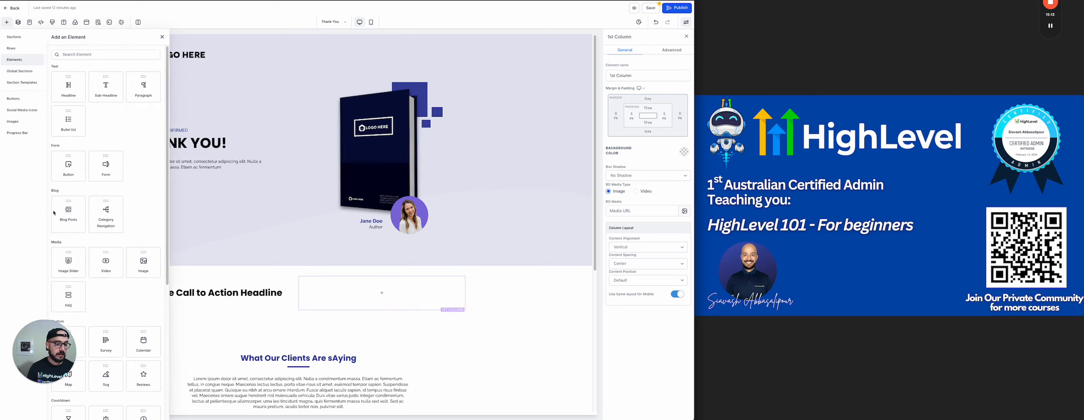
left_click_drag(140, 265, 399, 282)
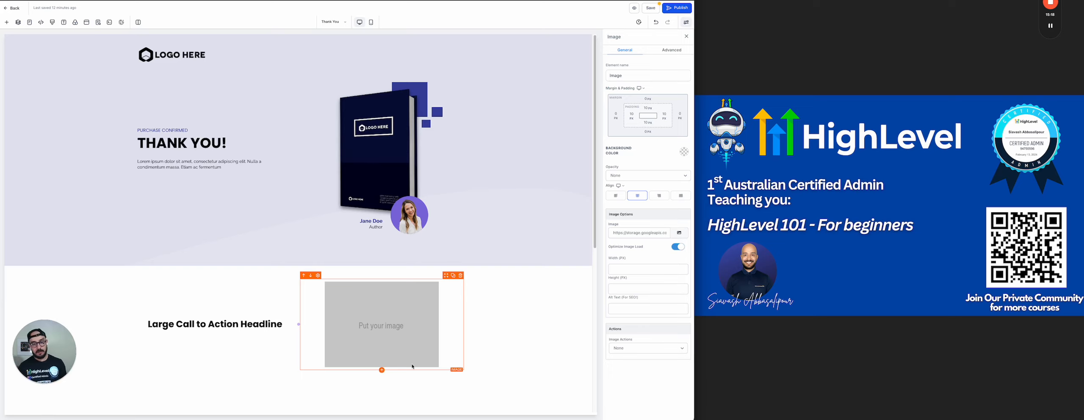
- Move the testimonial paragraph from the clients section to below the "Large Call to Action Headline"
scroll(252, 165, "down", 1)
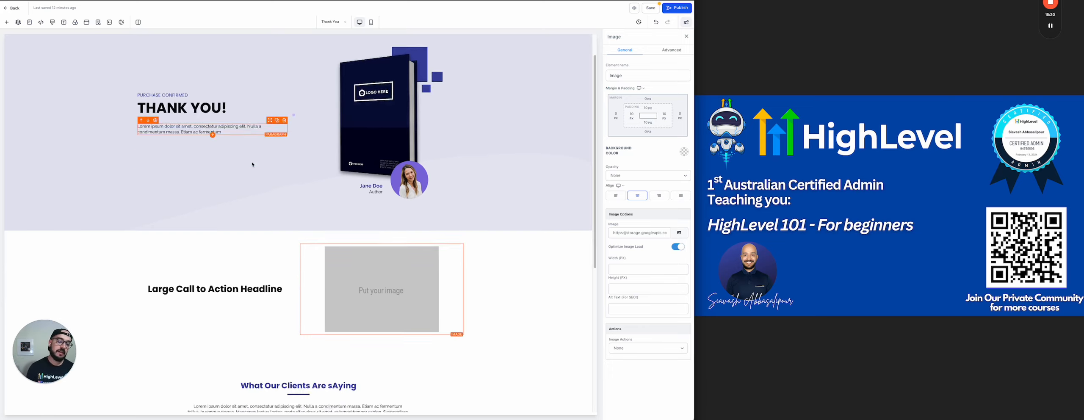
scroll(253, 165, "down", 3)
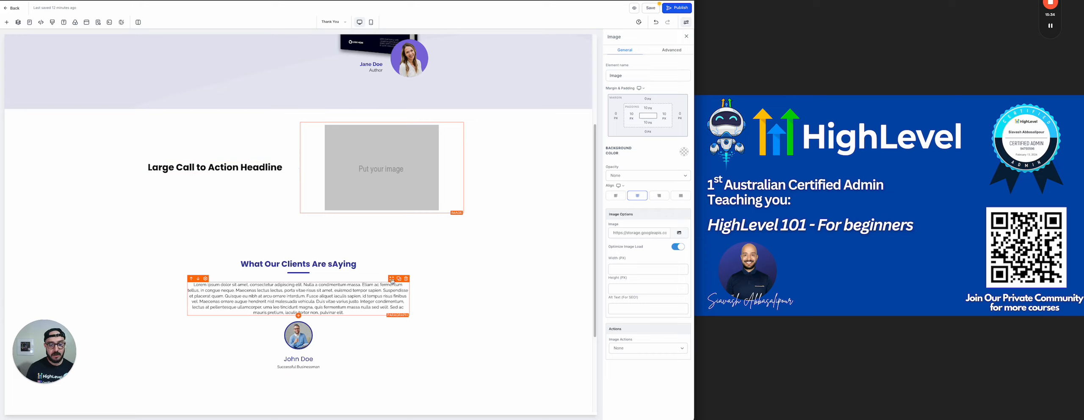
left_click_drag(392, 279, 282, 181)
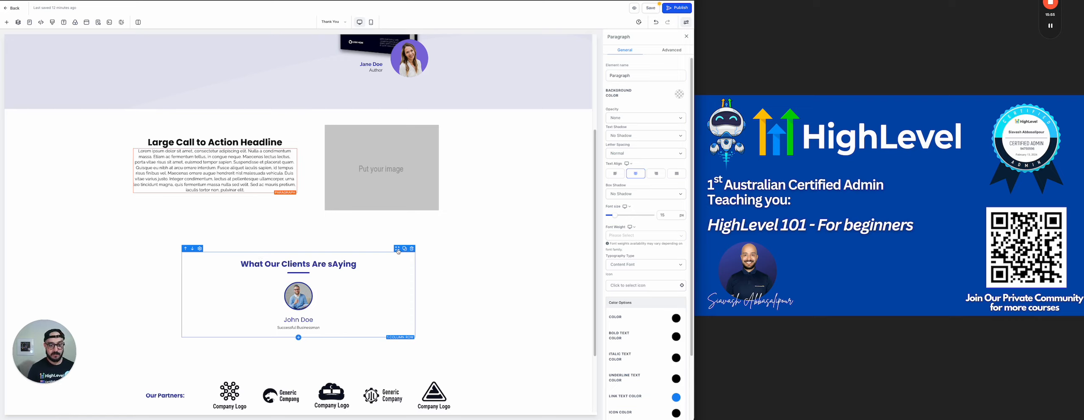
- Move the "What Our Clients Are sAying" row above the headline row and the client photo below the image placeholder
left_click_drag(398, 251, 404, 111)
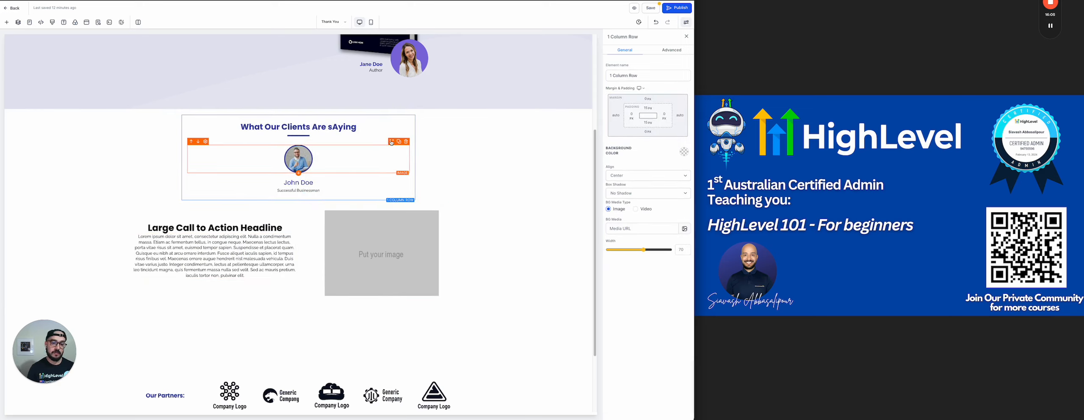
left_click_drag(392, 143, 462, 226)
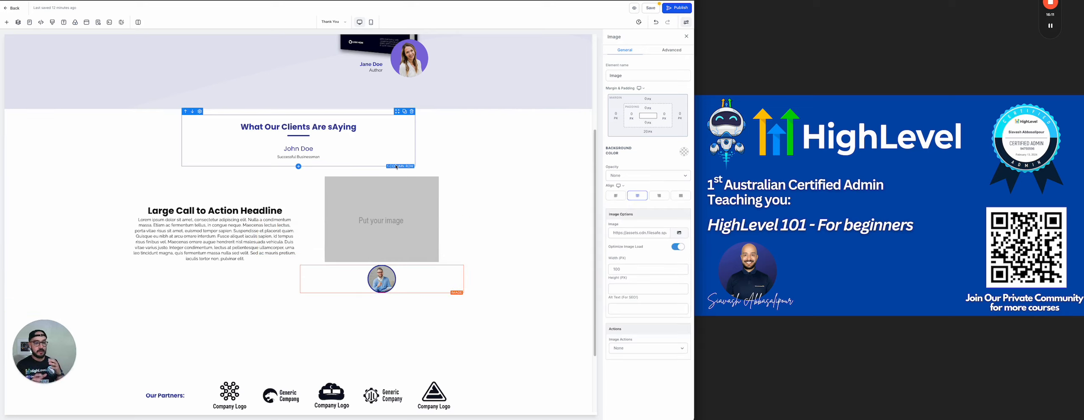
- Shift the "What Our Clients Are sAying" row below the headline and image row and back above it
left_click(192, 112)
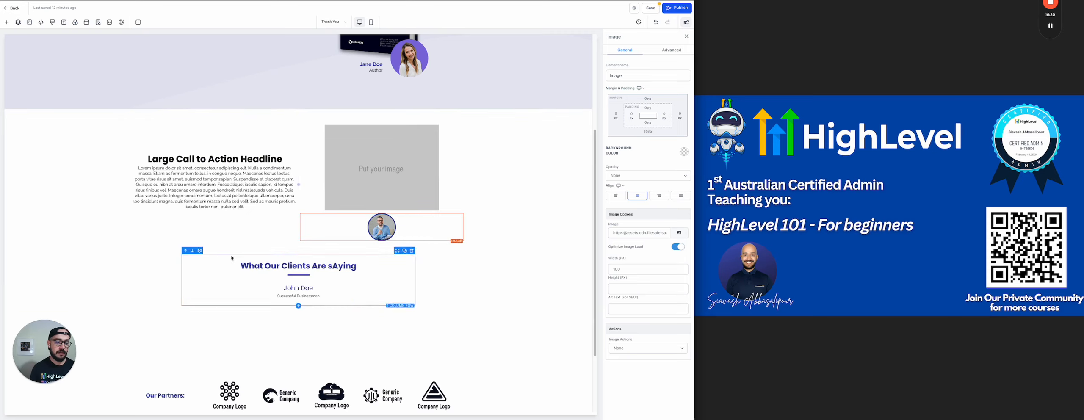
left_click(185, 255)
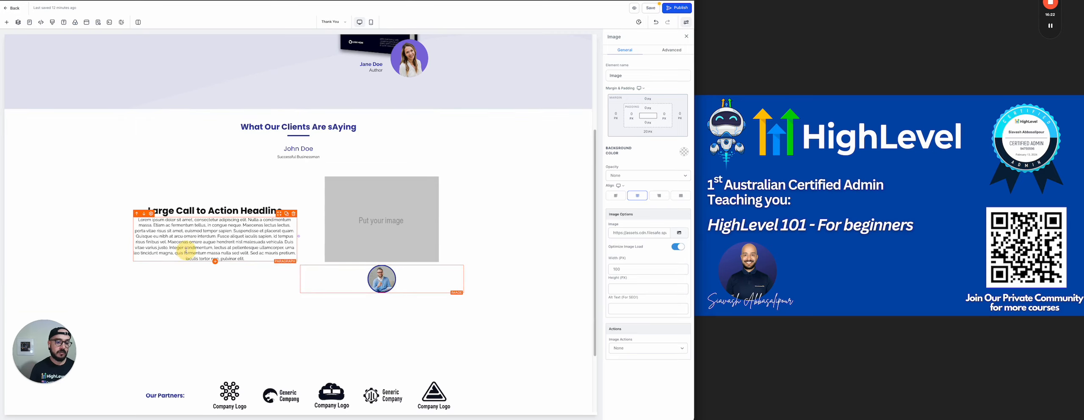